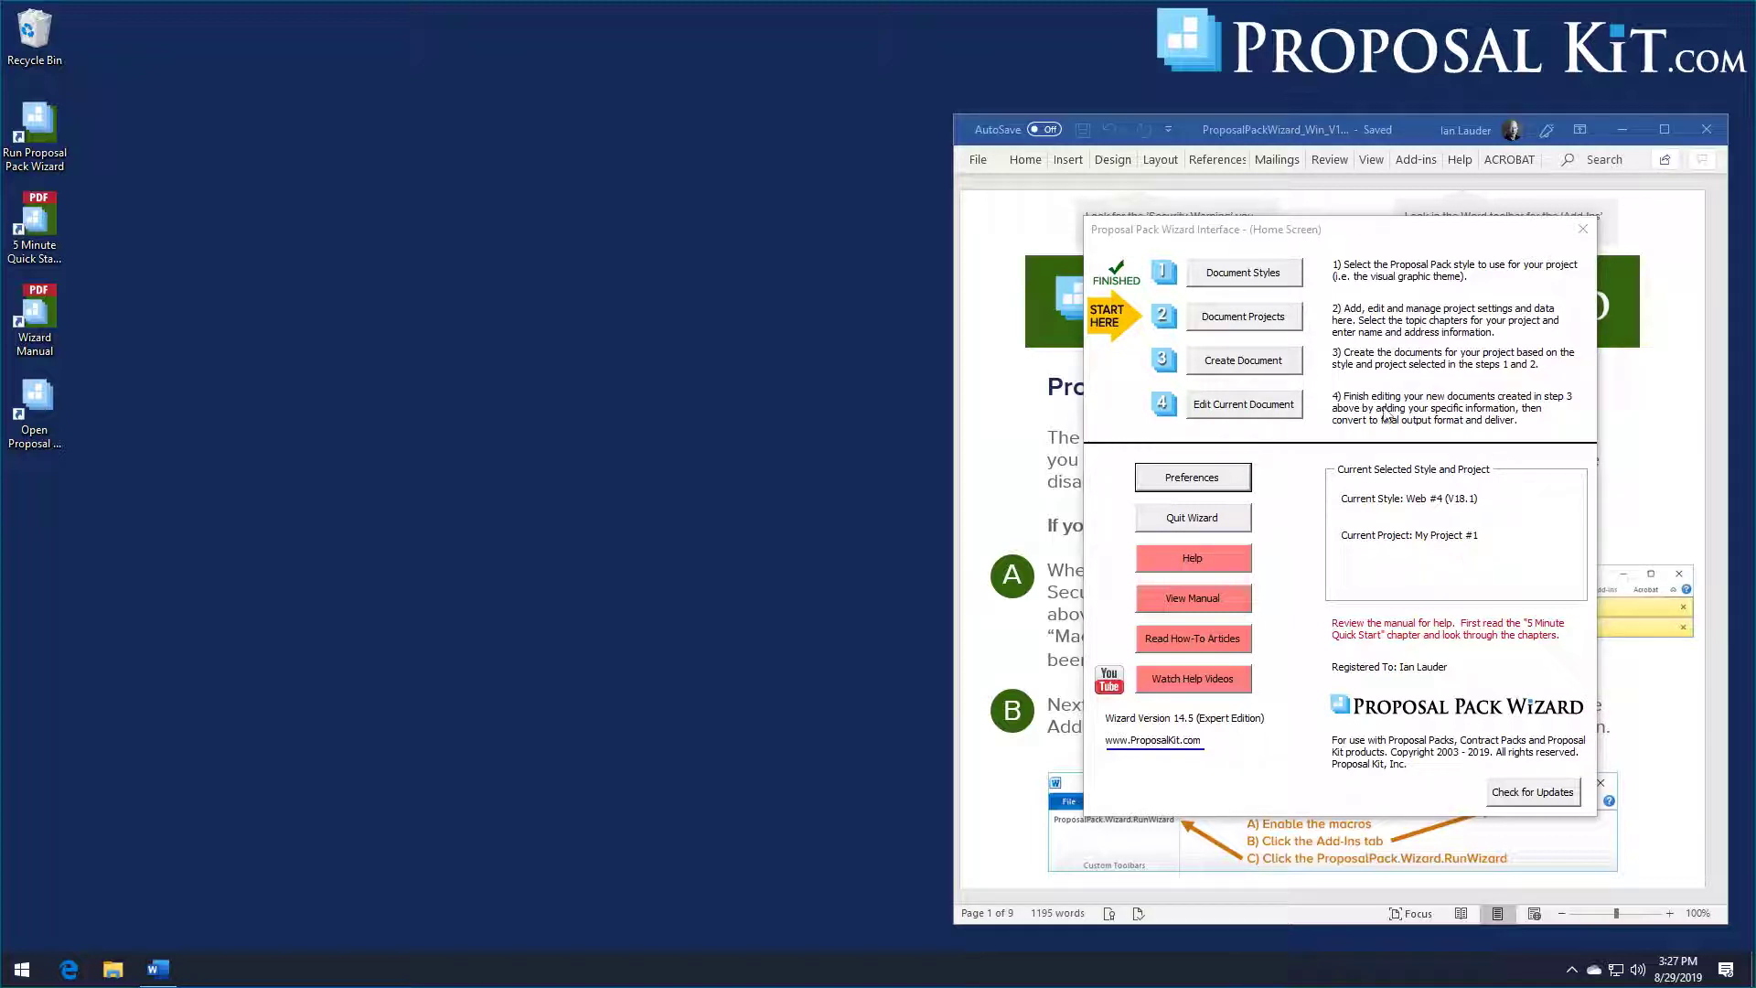
Step: Add a new document project and open its template selection
click(1253, 320)
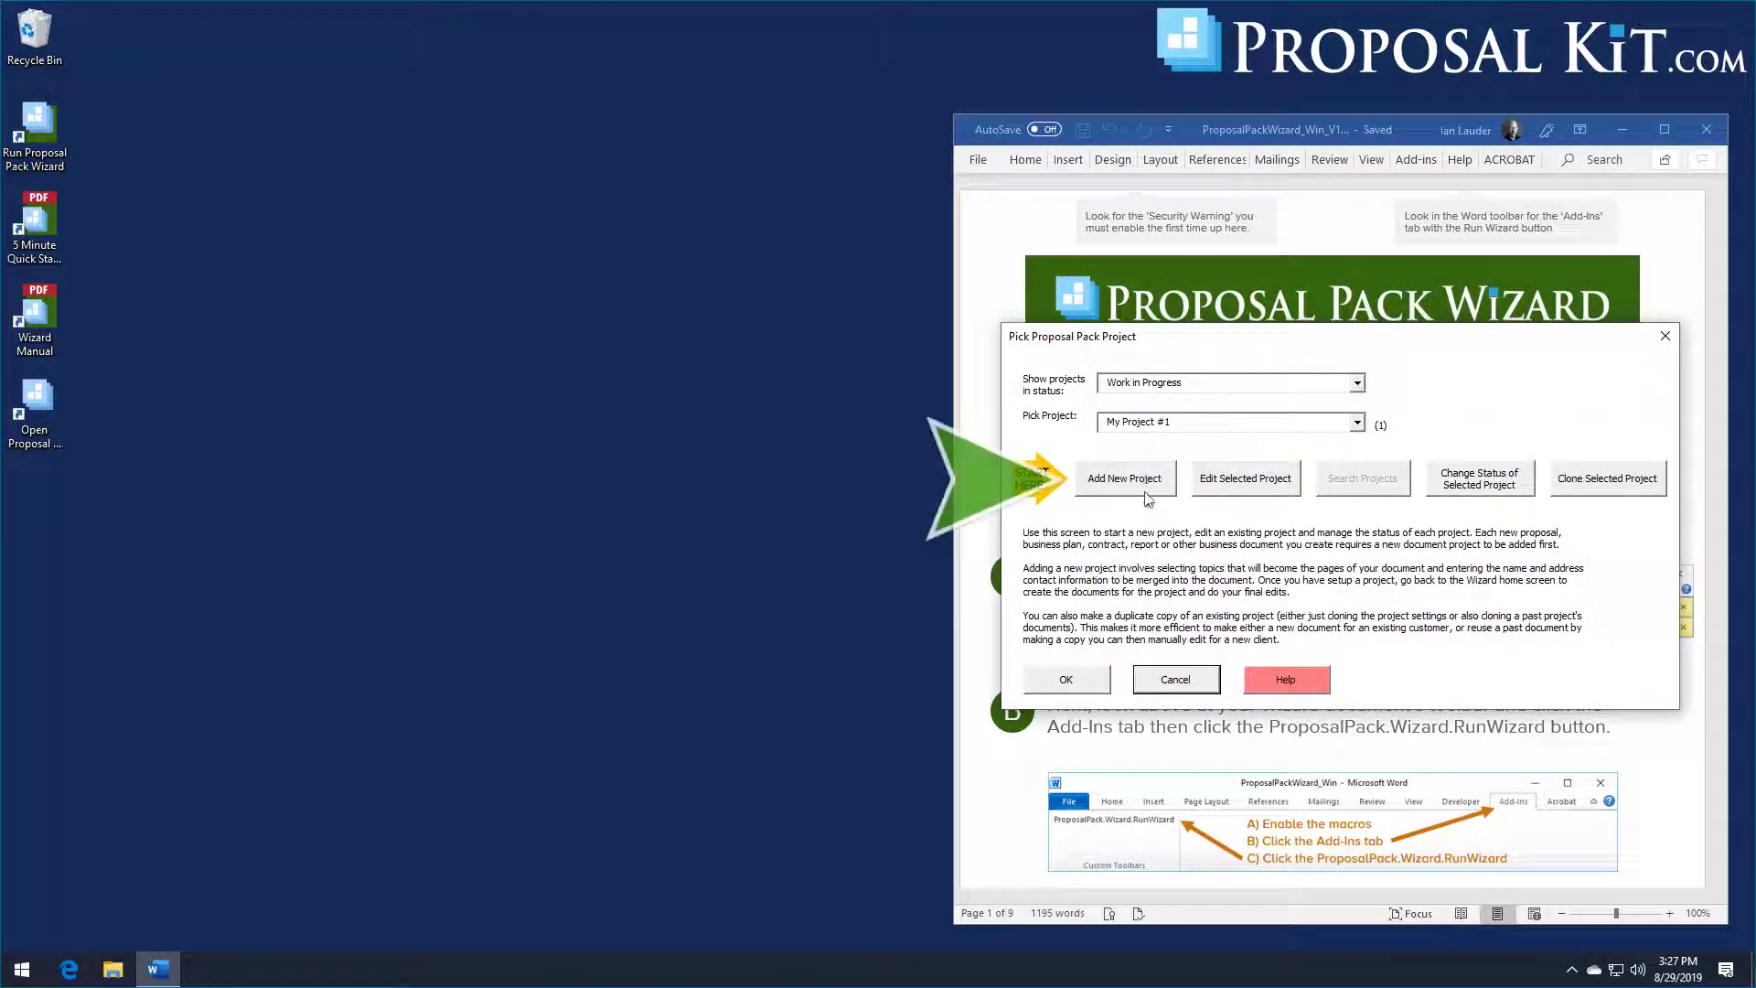
click(1119, 485)
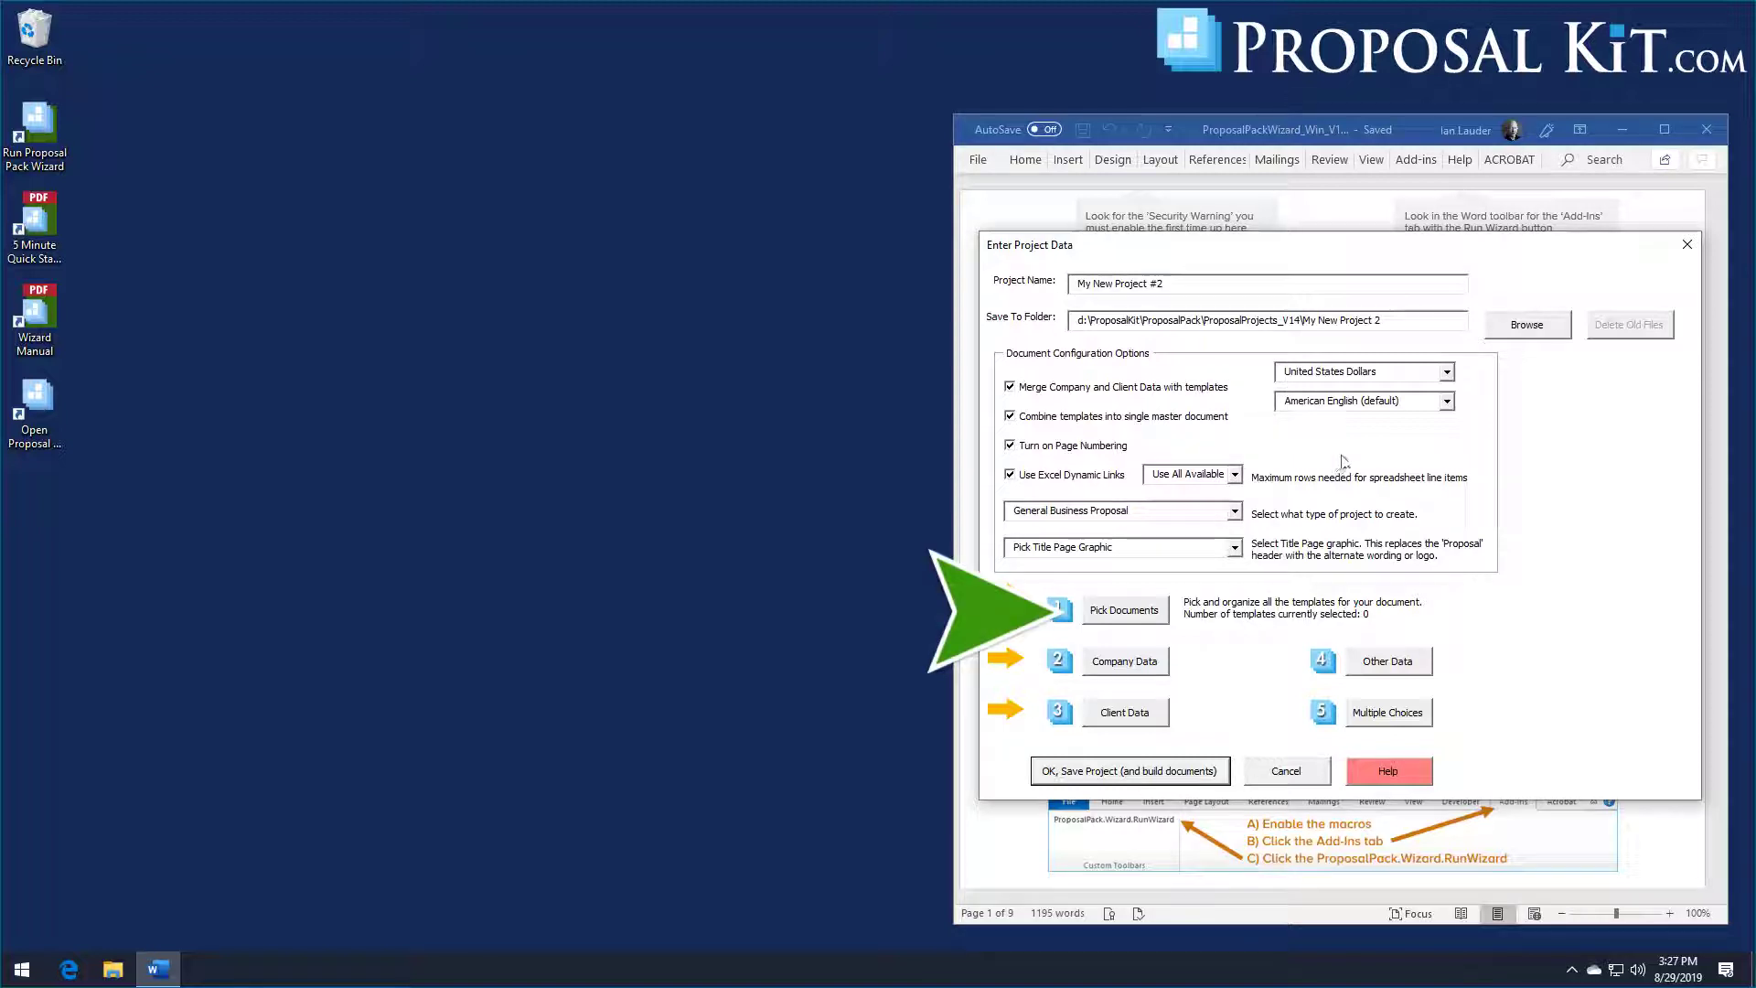
click(1121, 625)
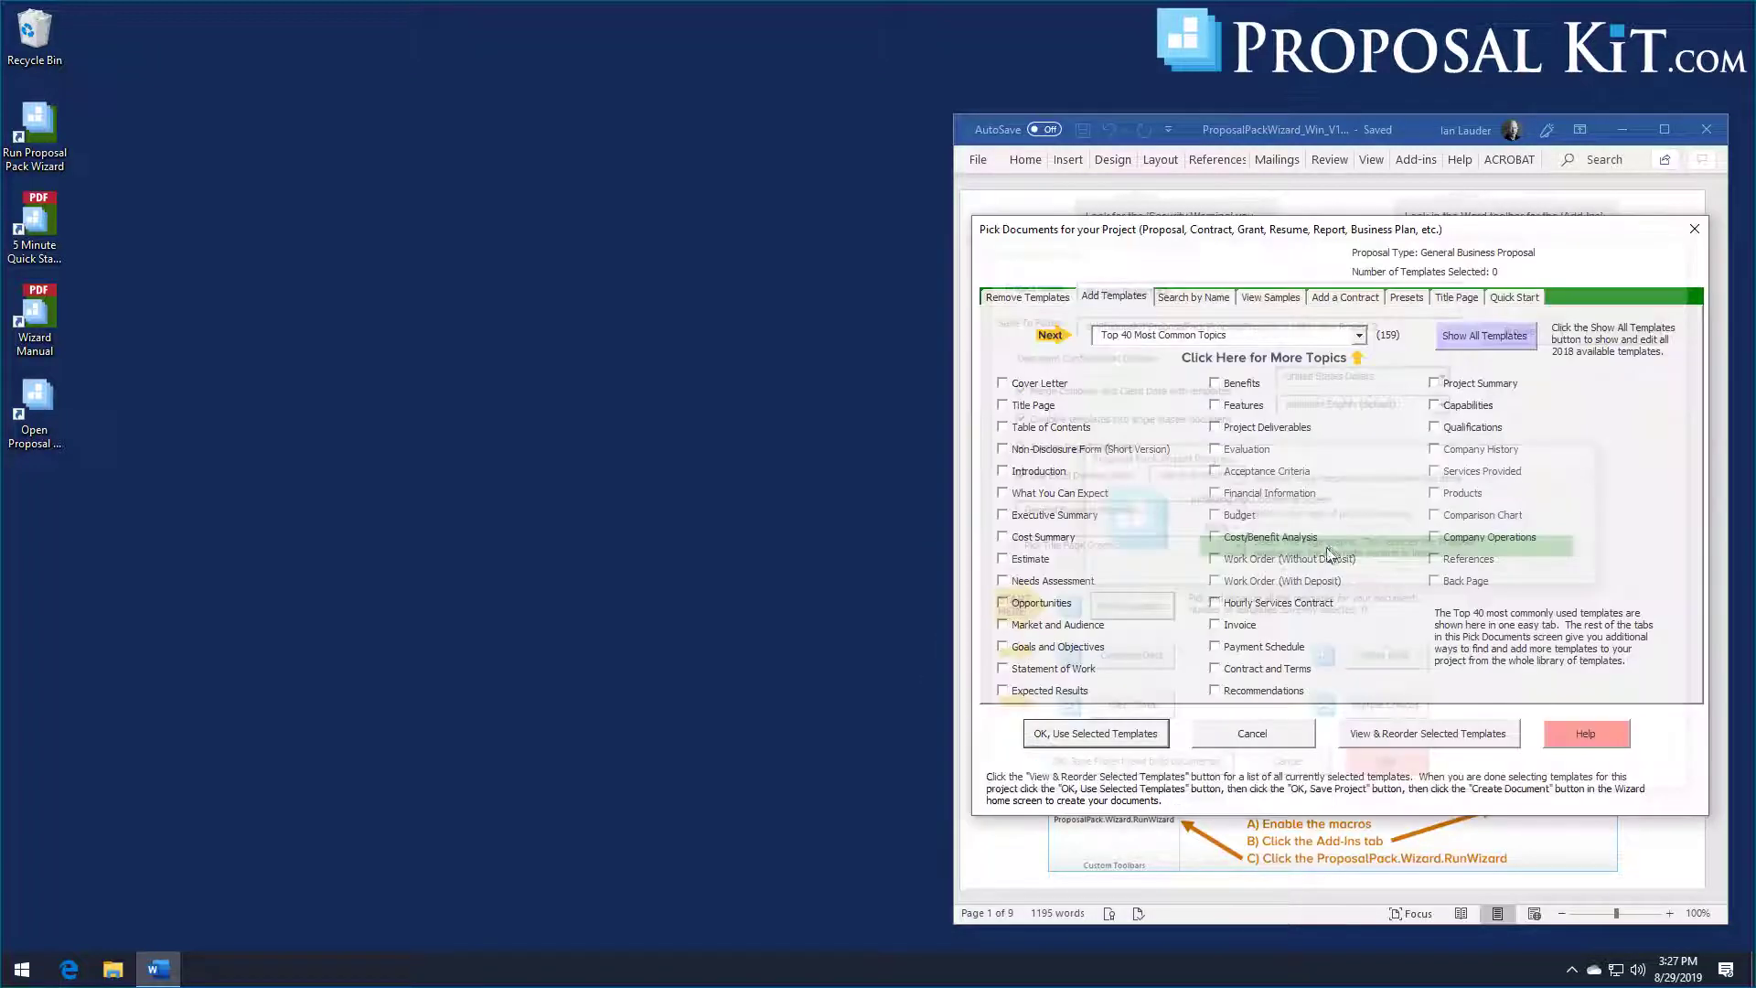
Step: Import the Quick Start topics for "Web Site Creation and Software Integration Project" together with the pre-written sample content
click(1515, 300)
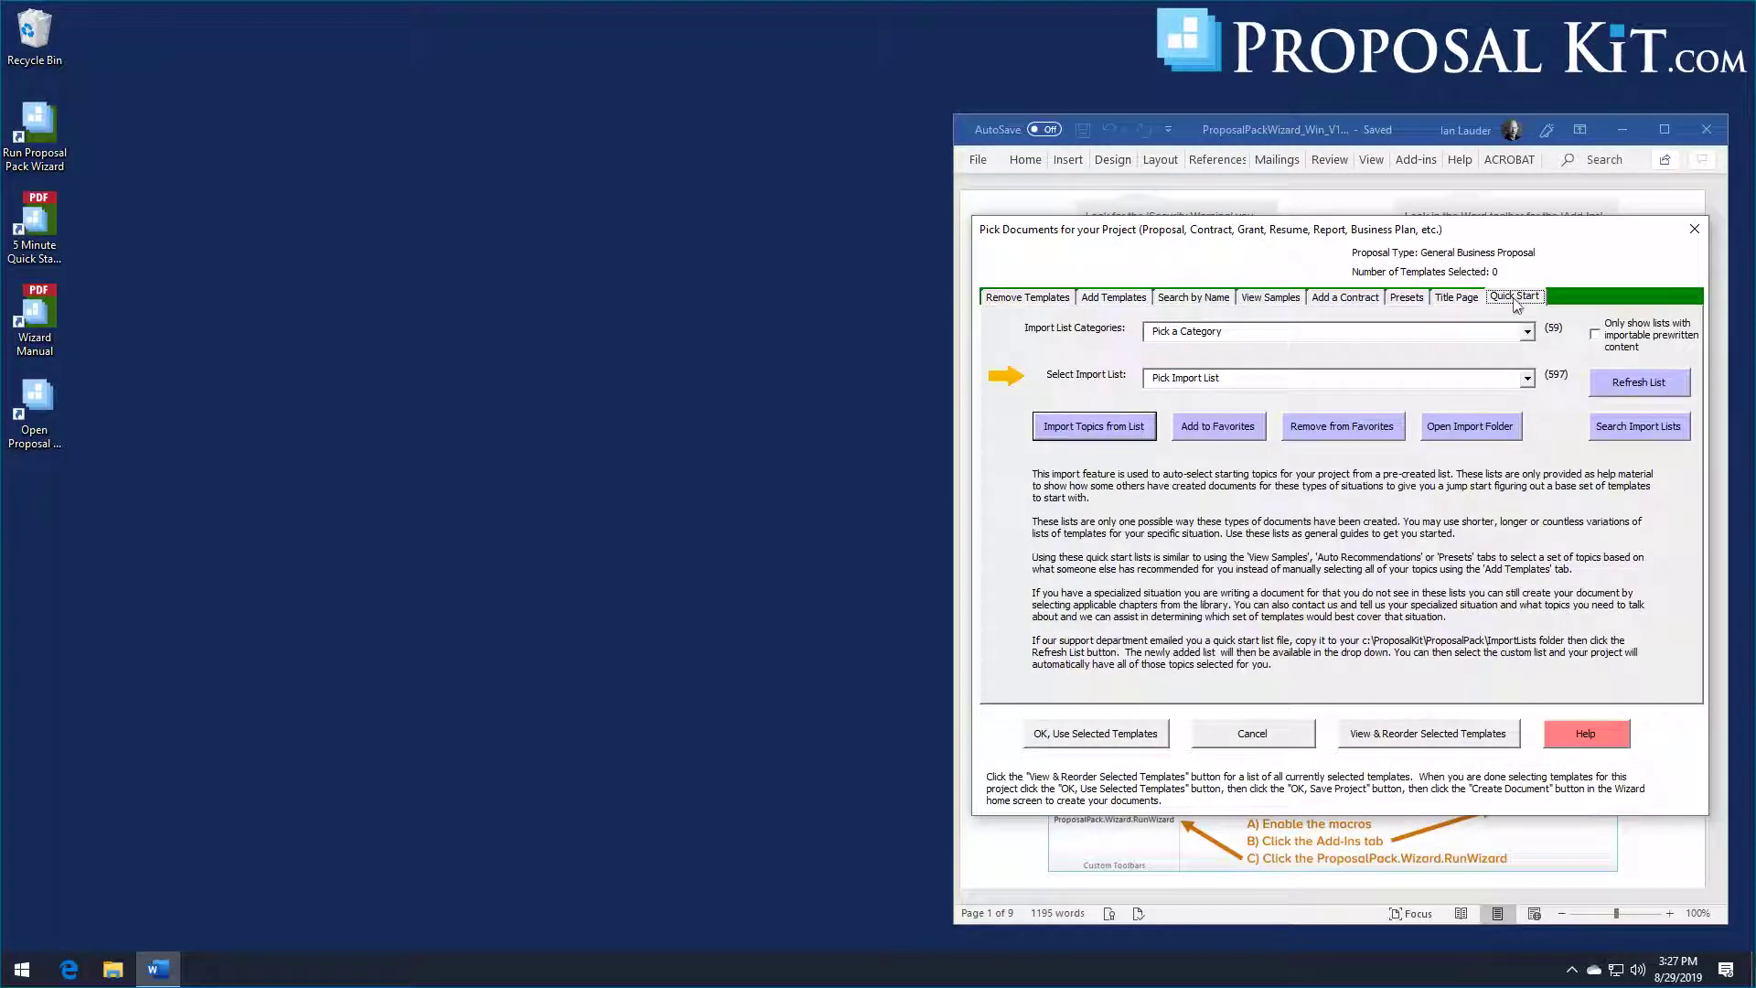
click(1527, 378)
drag(1530, 422, 1526, 751)
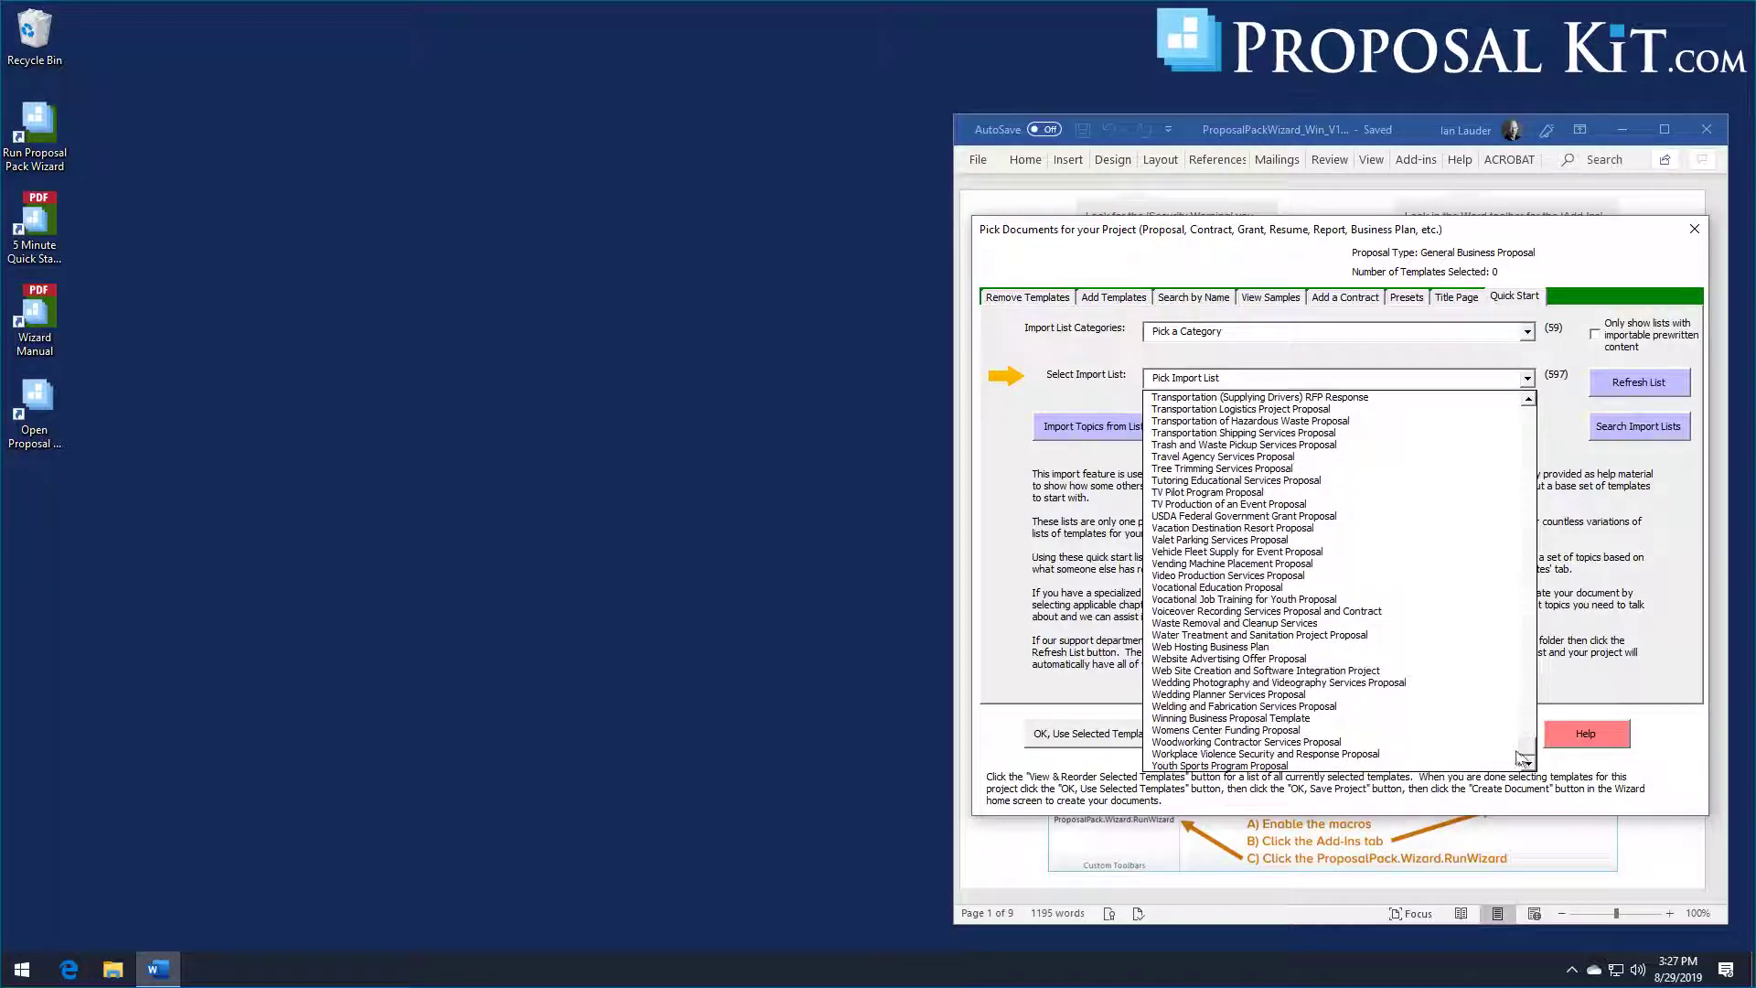
click(1235, 670)
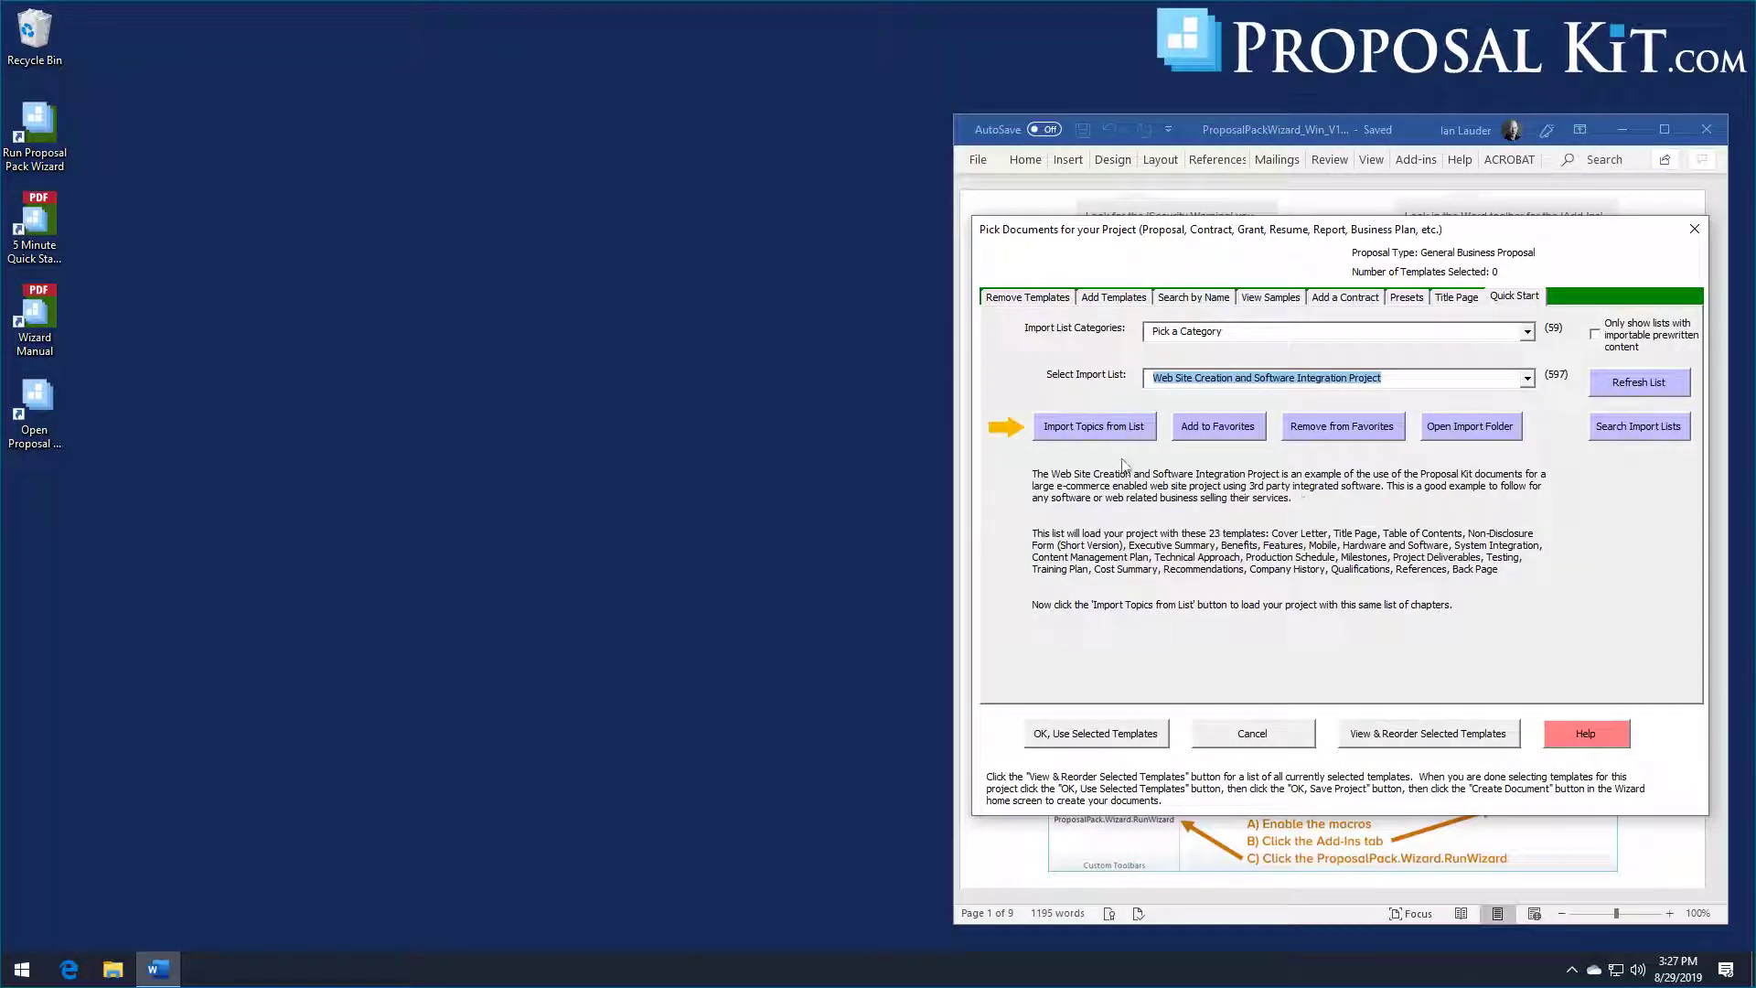
click(1082, 430)
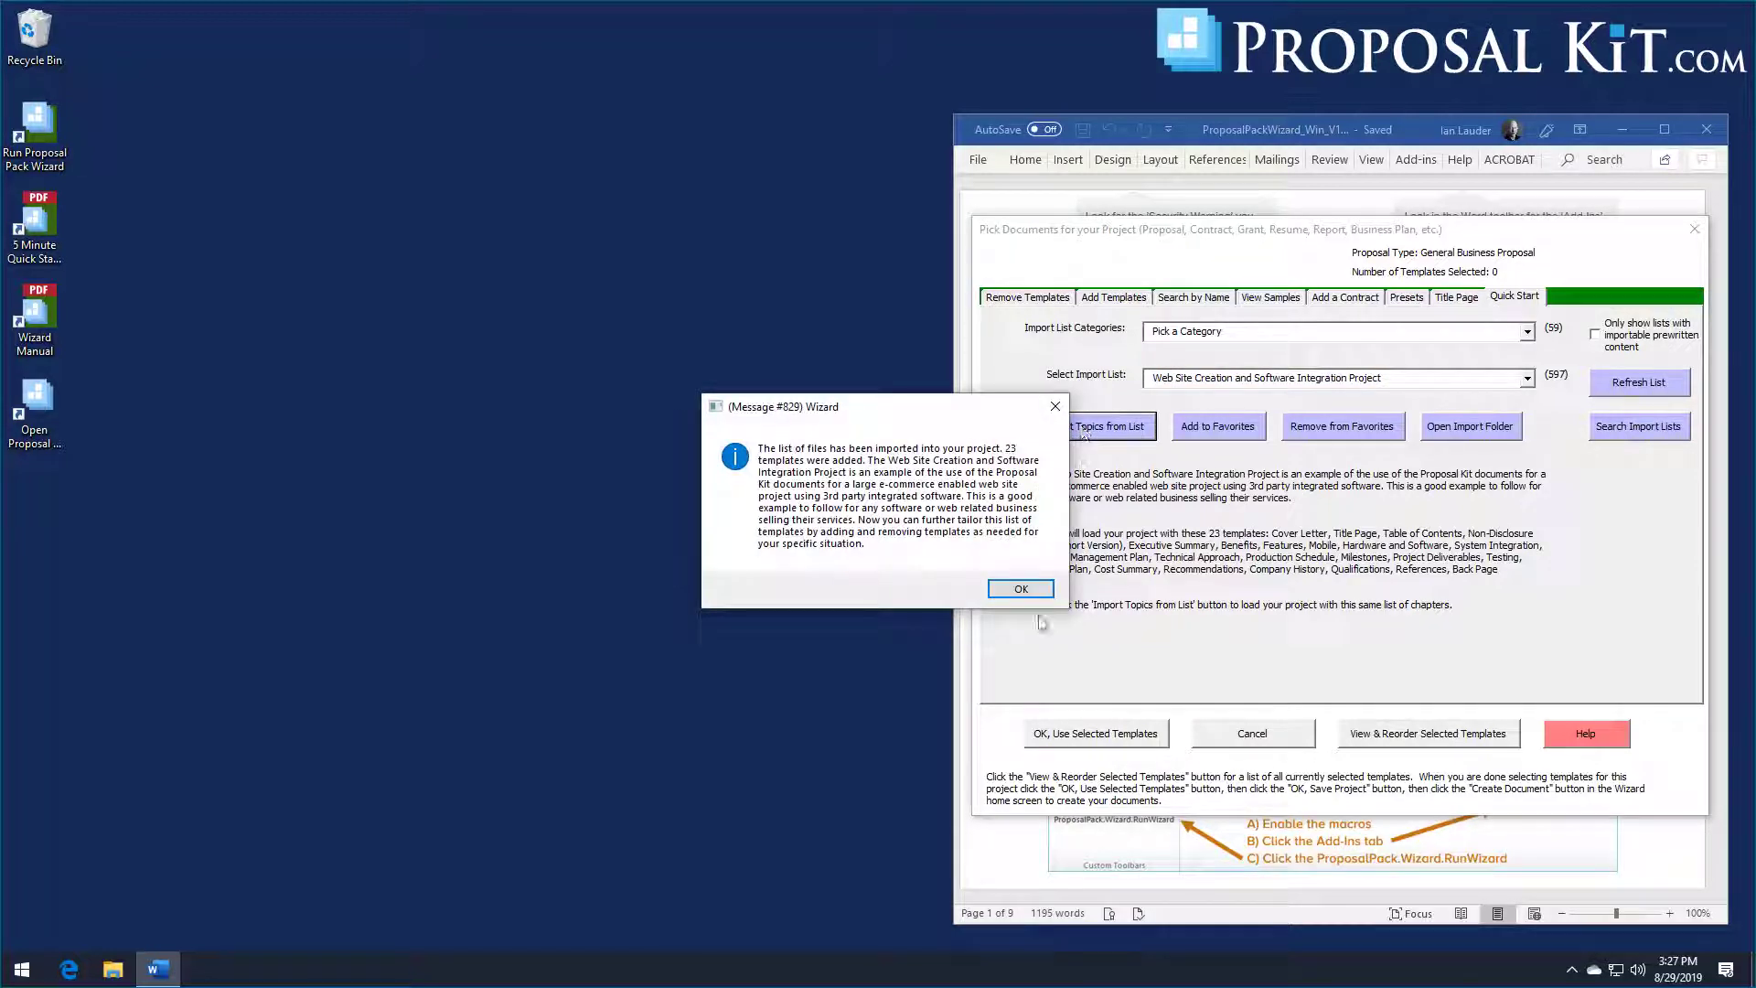
click(1026, 596)
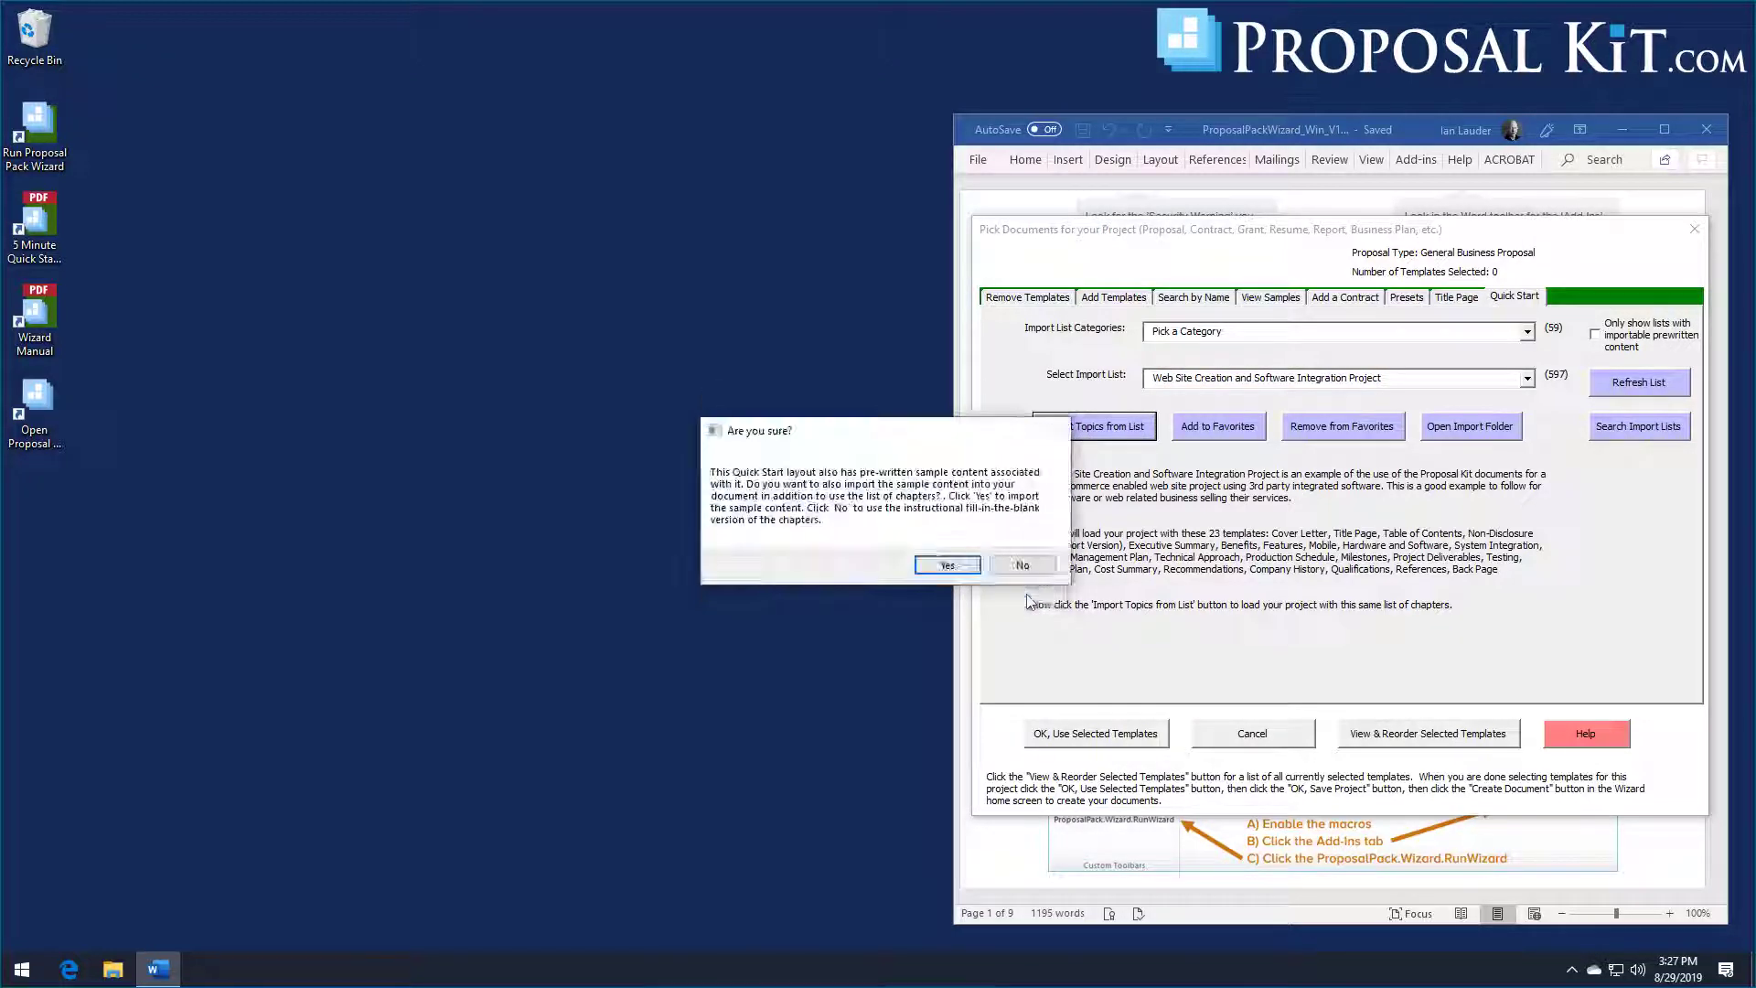
click(937, 566)
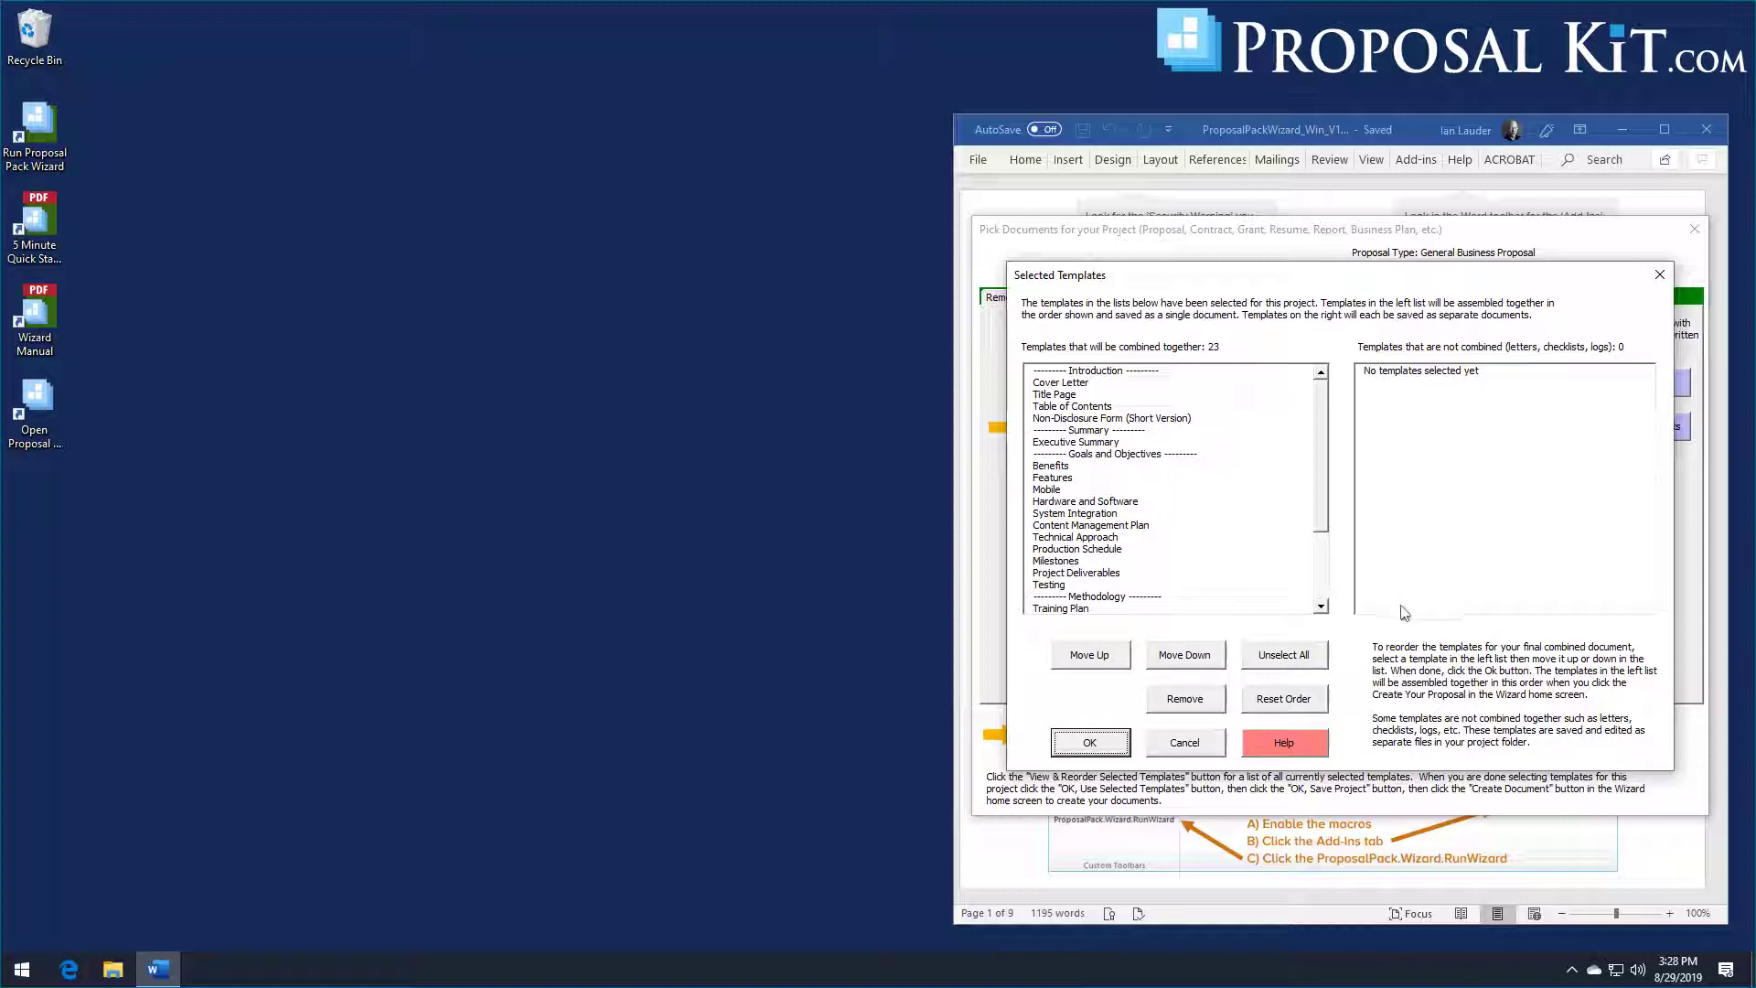
click(1091, 745)
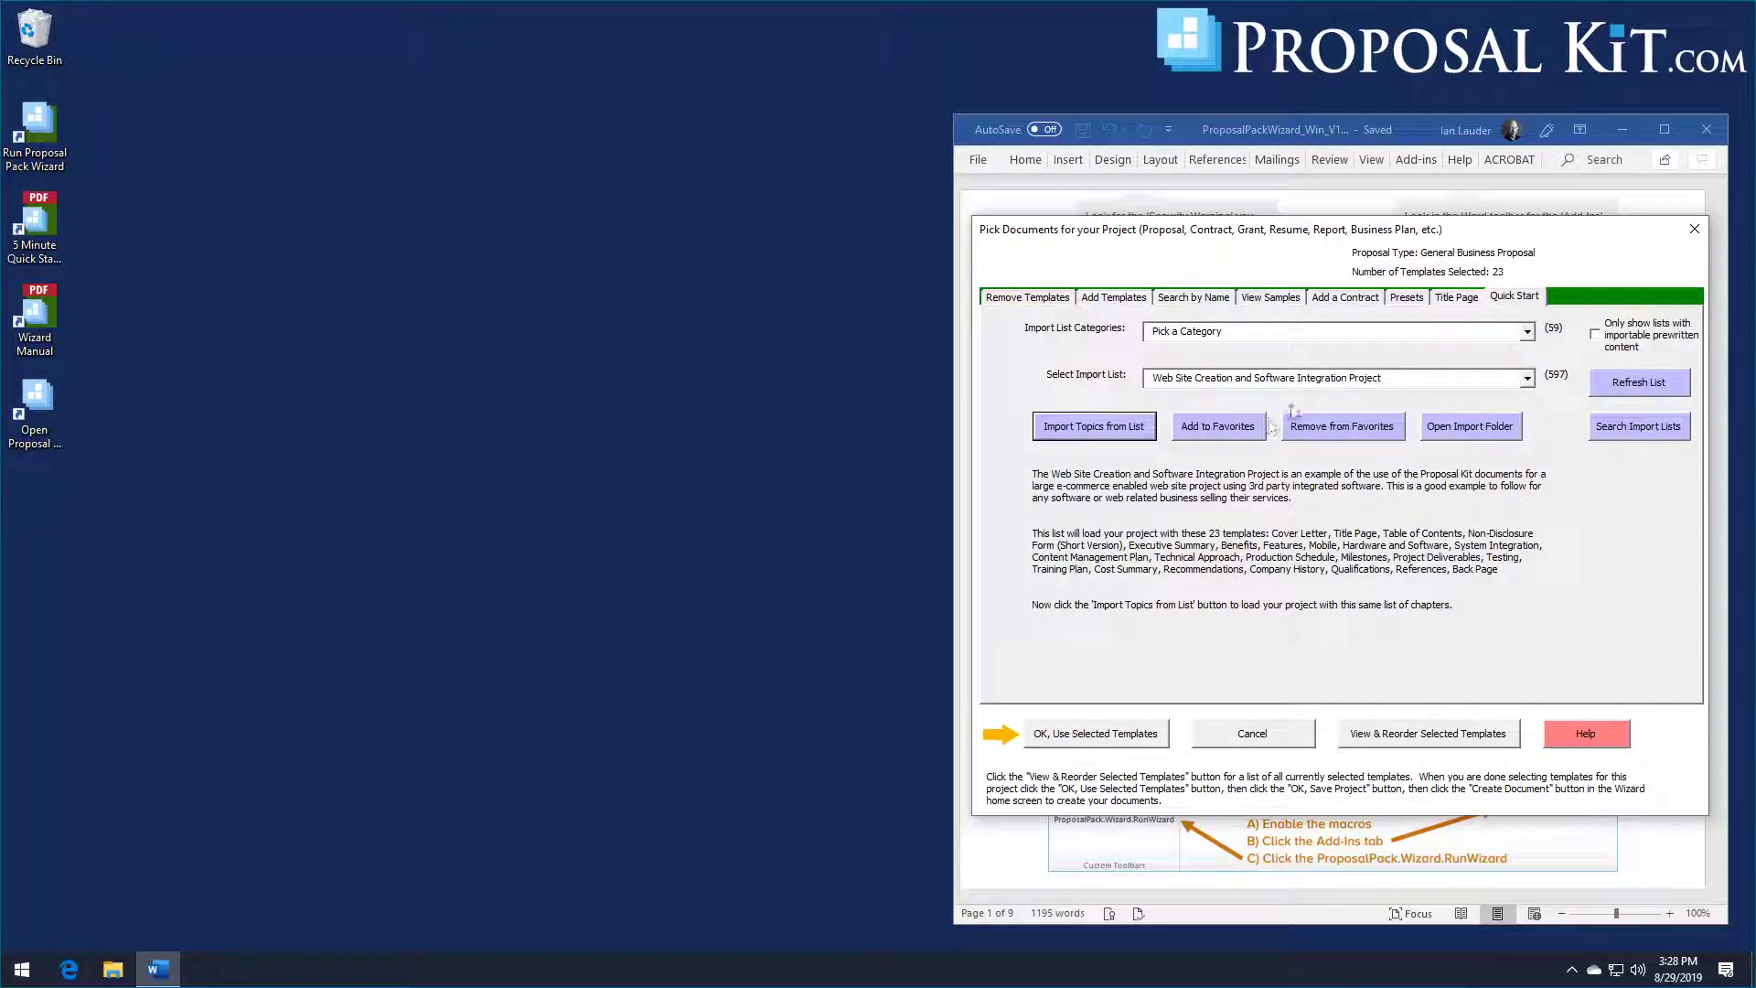
Step: Add the "Web Development Contract (Developer Centered)" from Contract Pack Pro Contracts (V18) and accept the selected templates
click(1353, 303)
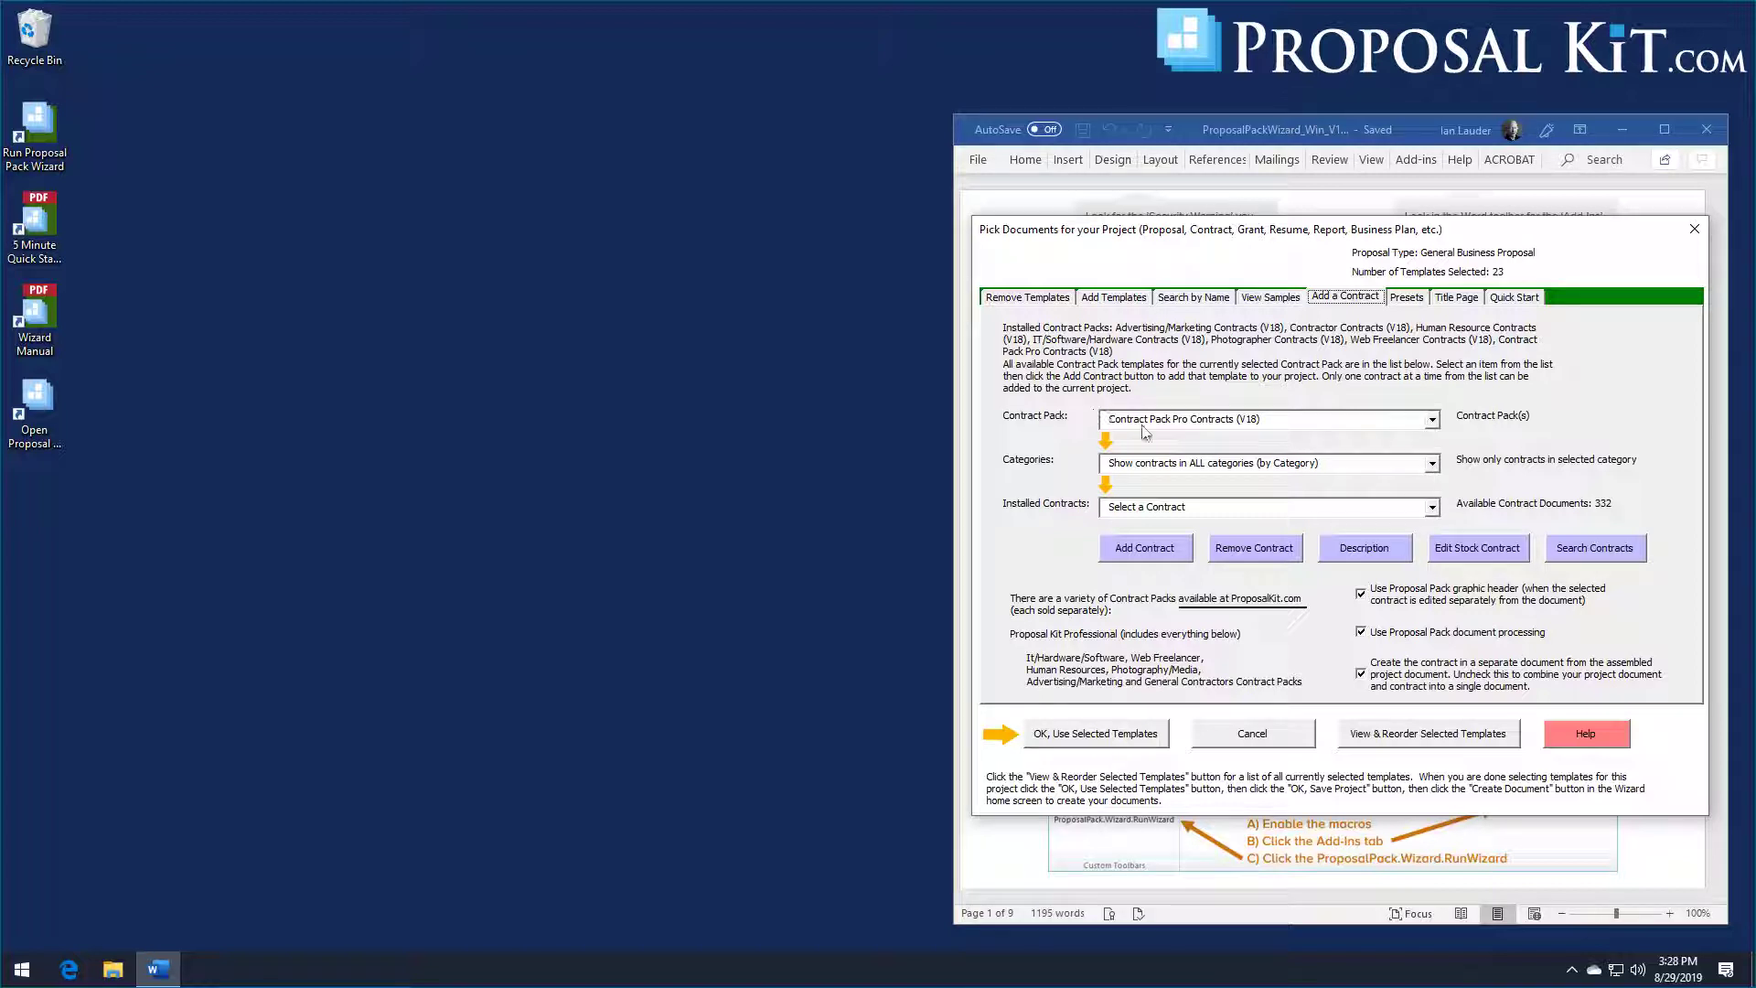
click(1433, 419)
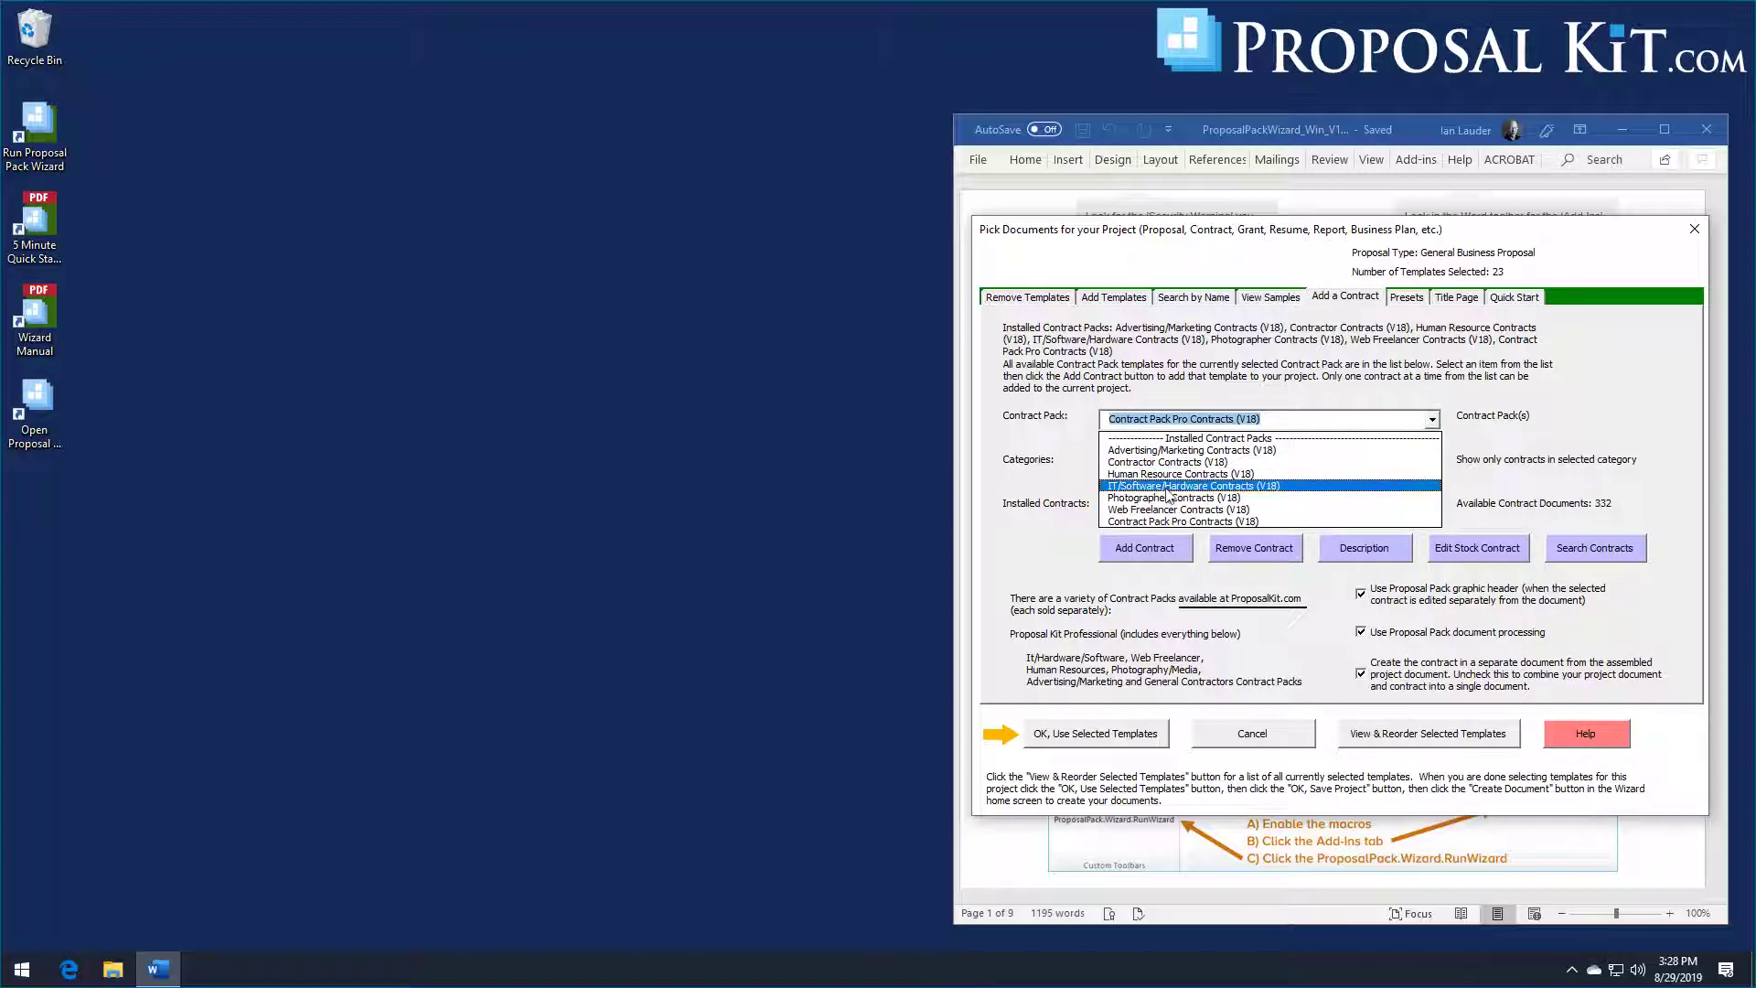
click(1544, 421)
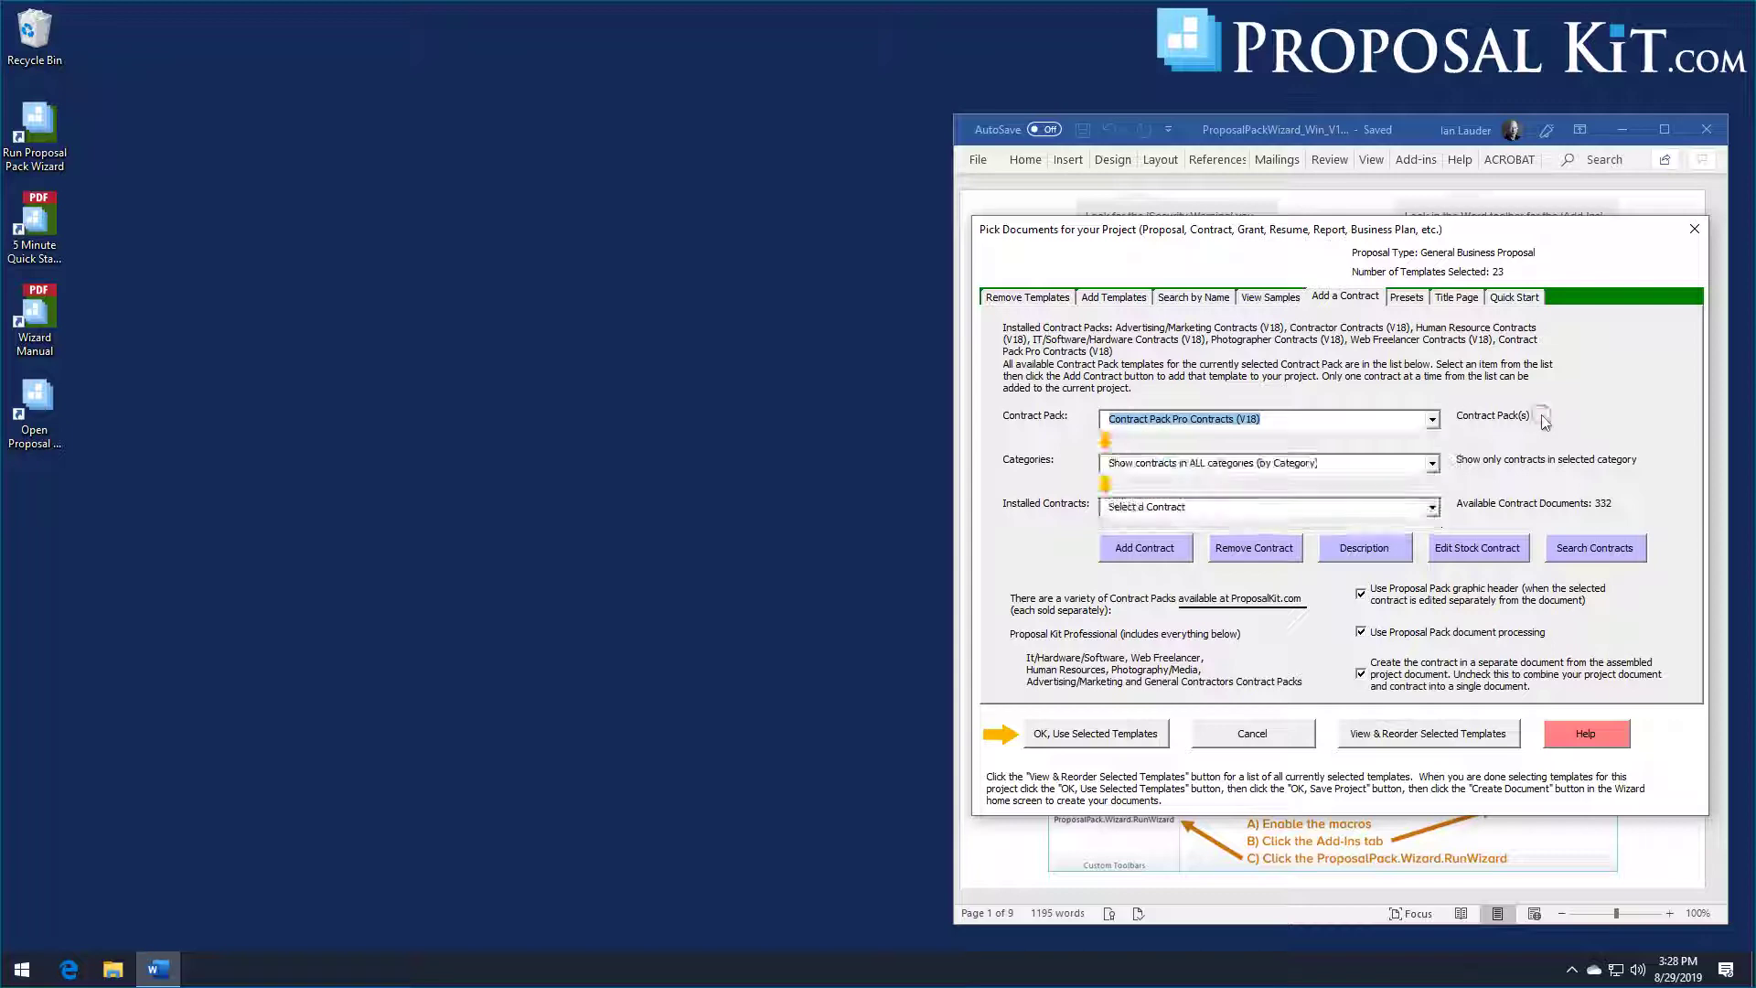
click(1432, 508)
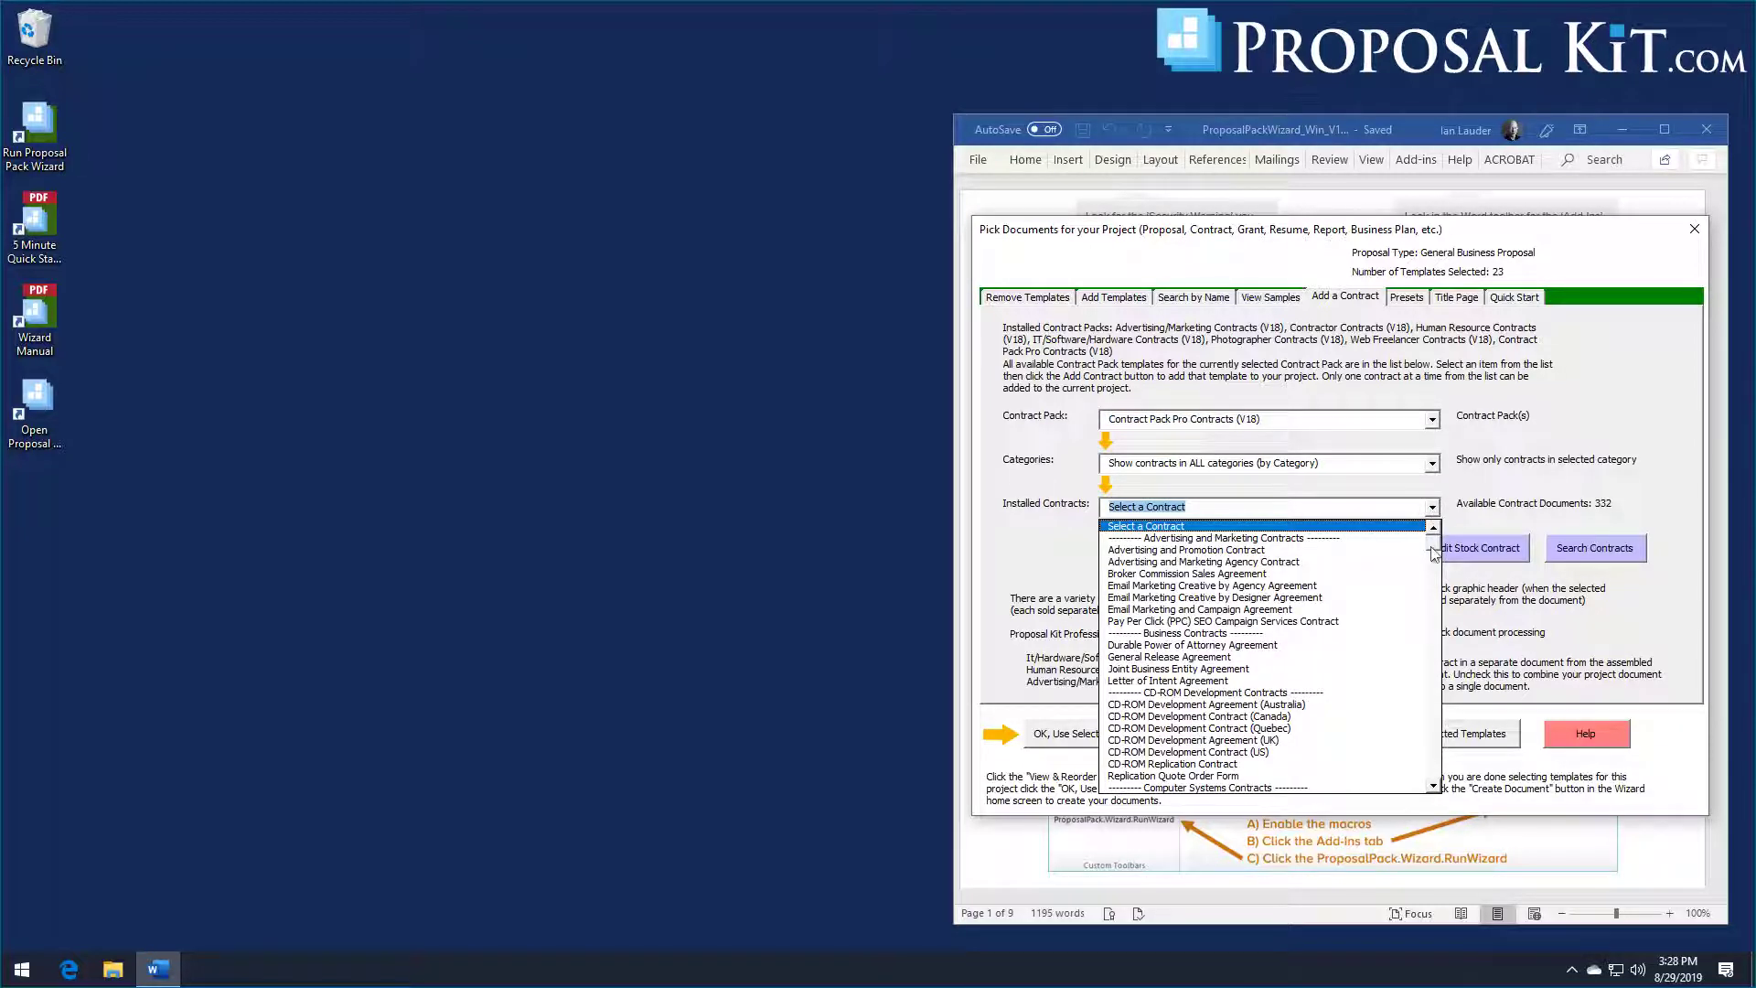
drag(1434, 552, 1440, 783)
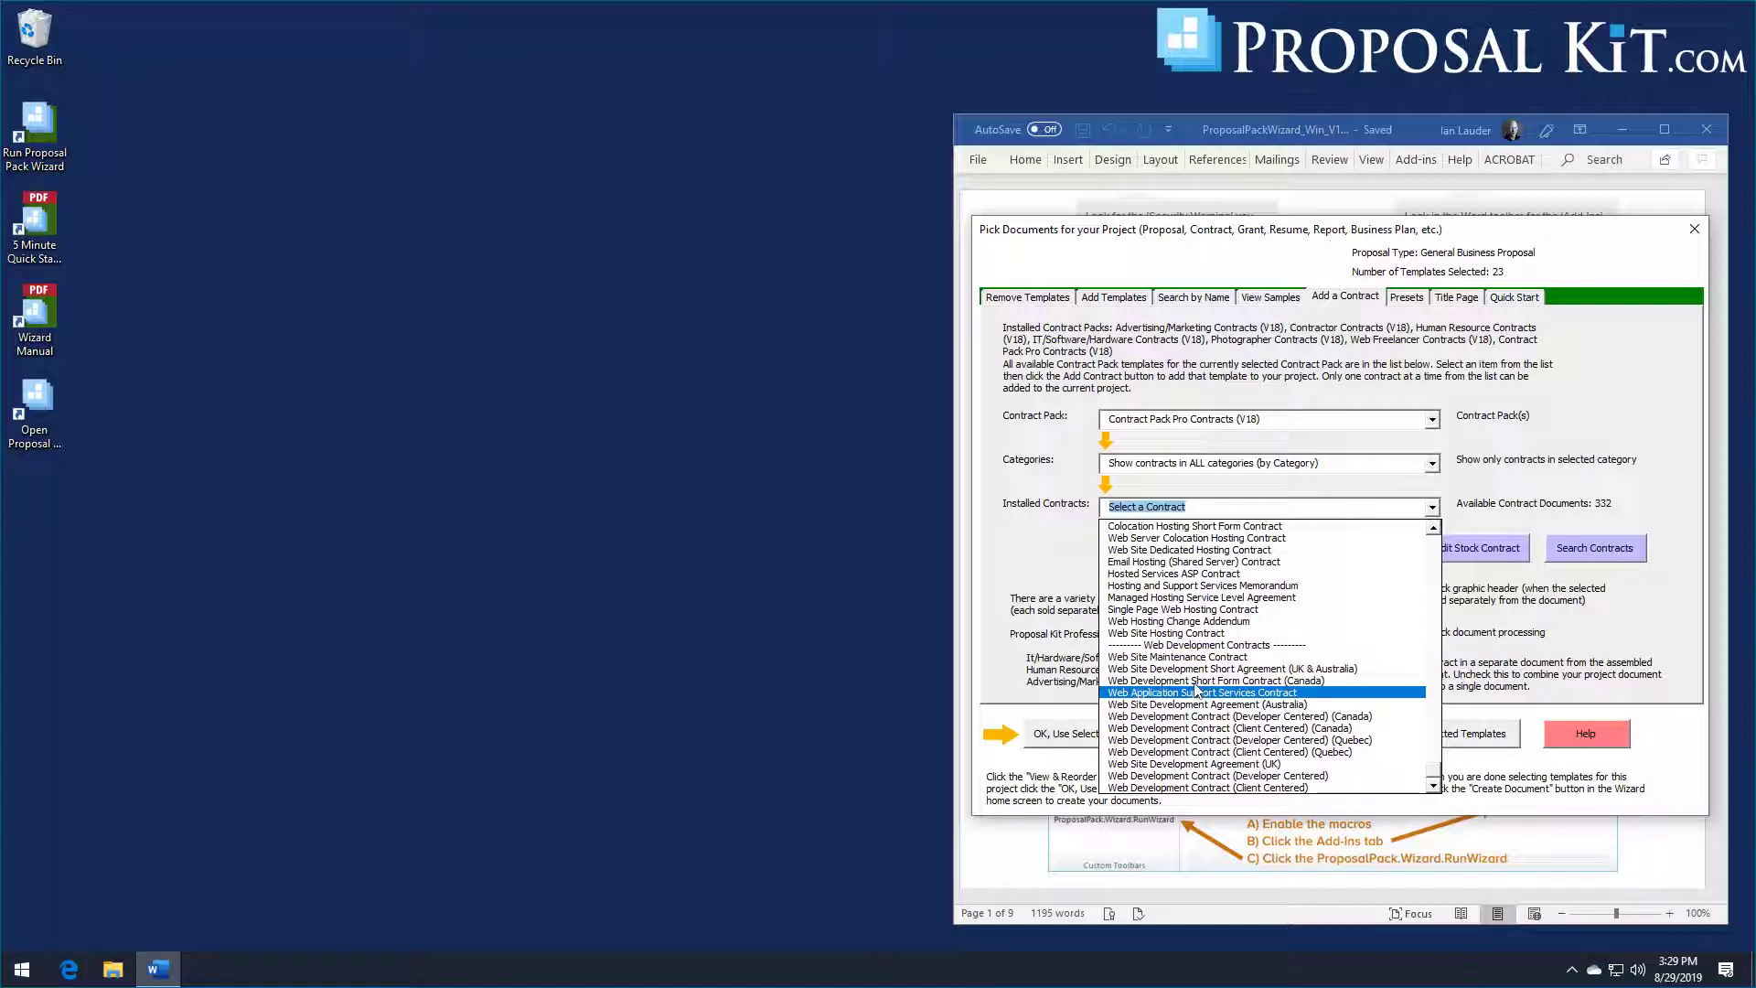
click(1221, 775)
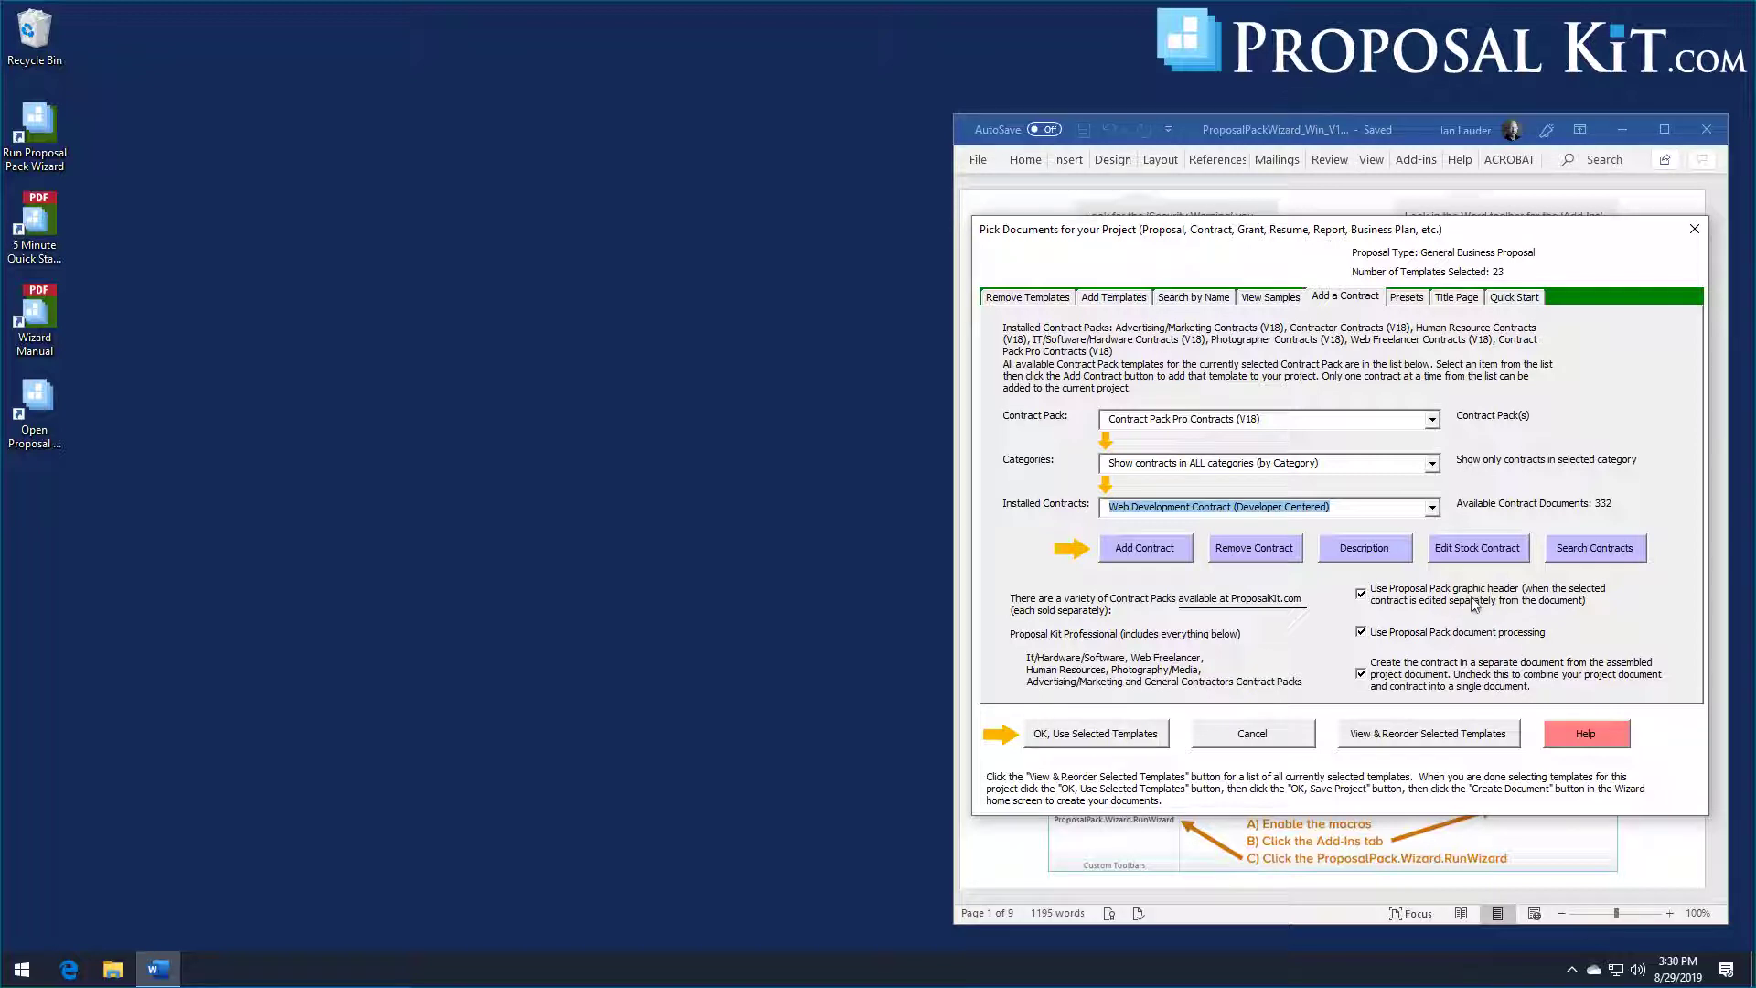
click(1137, 556)
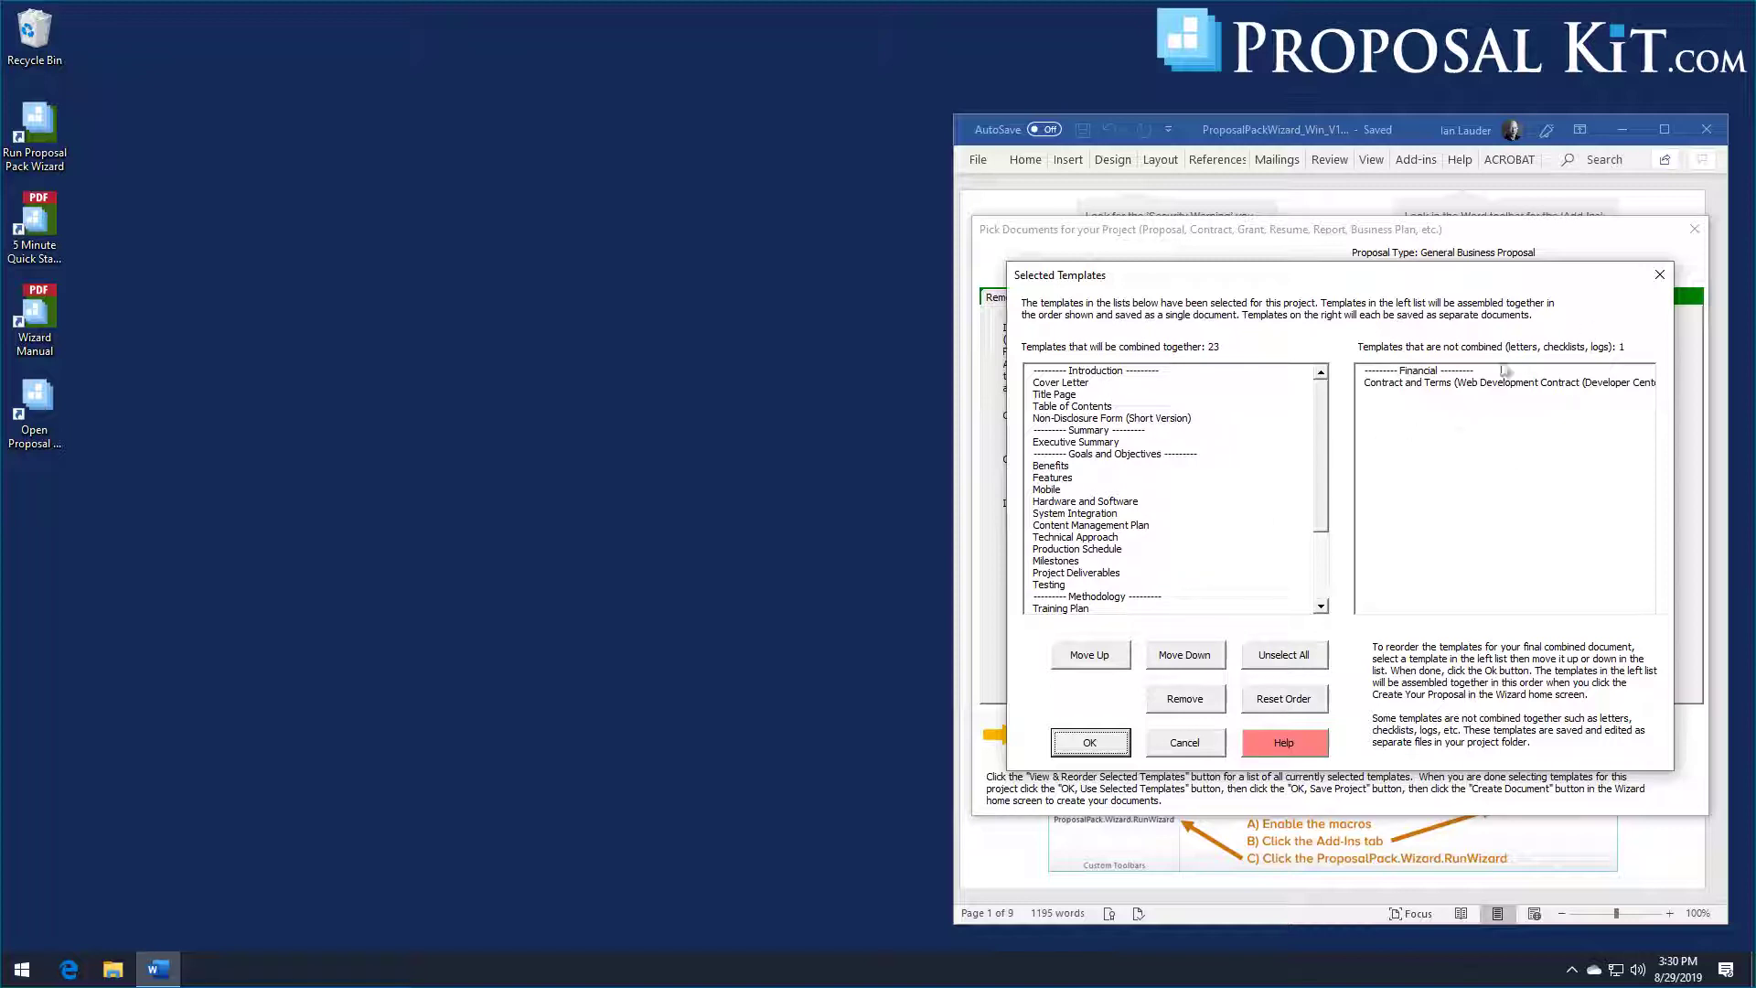
click(1086, 740)
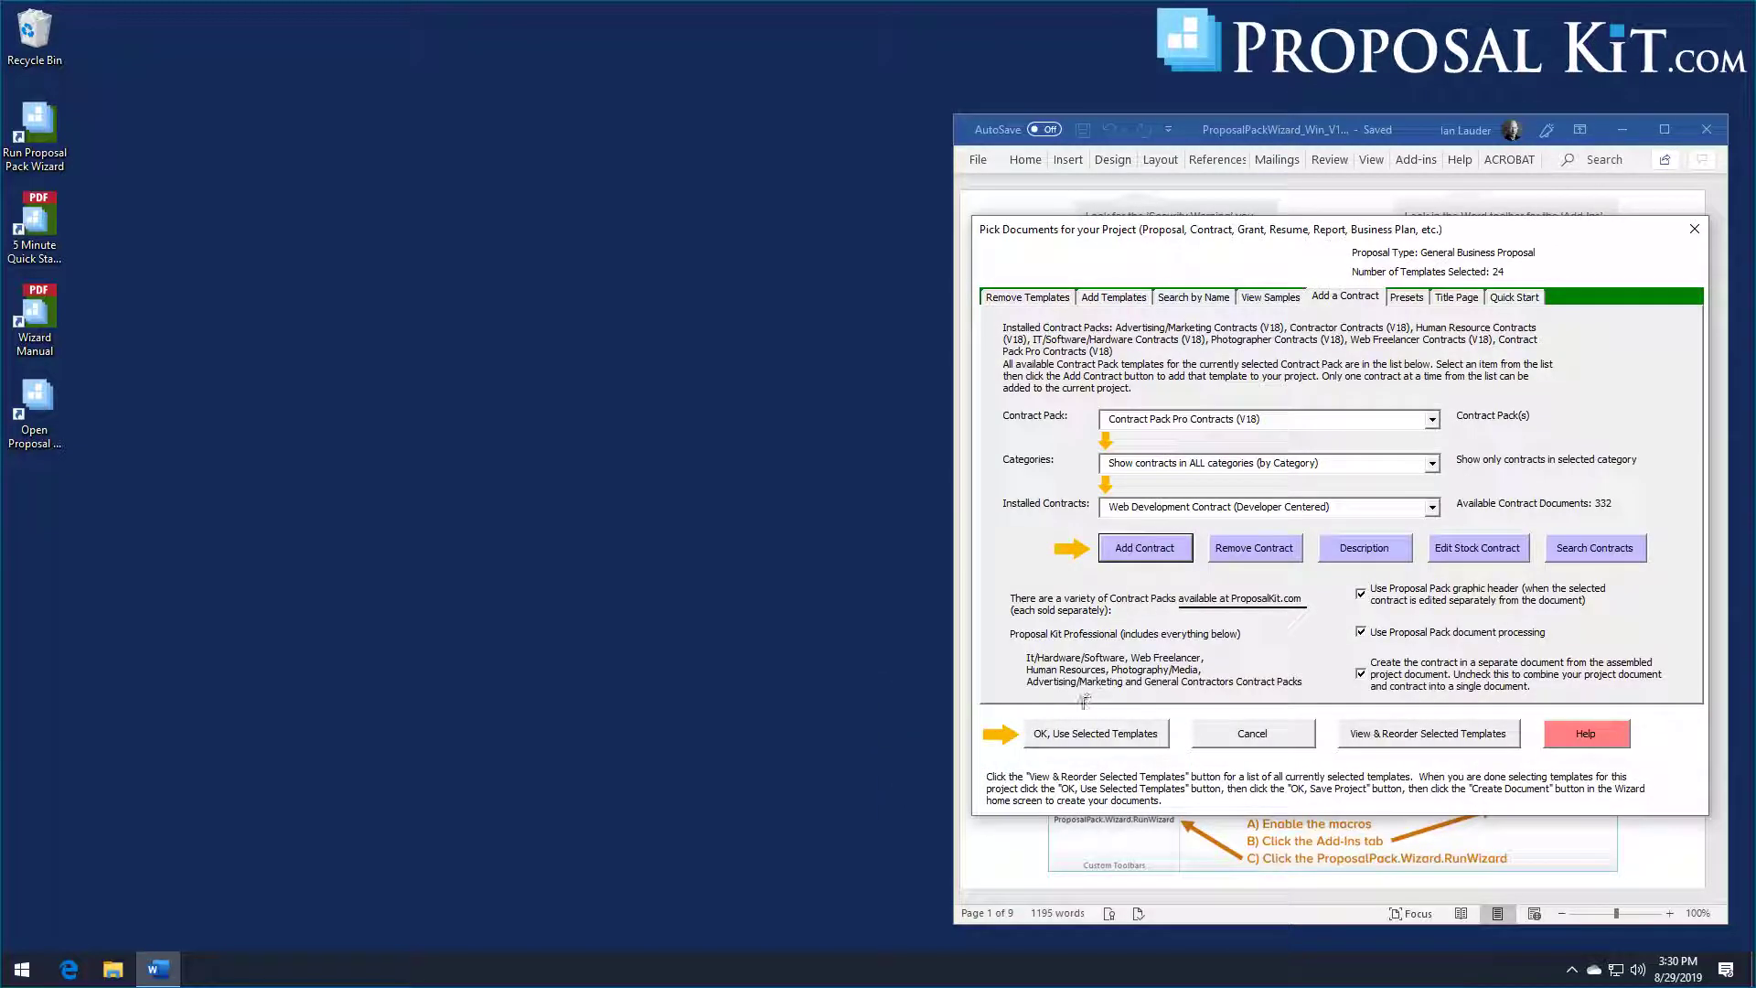
click(1087, 735)
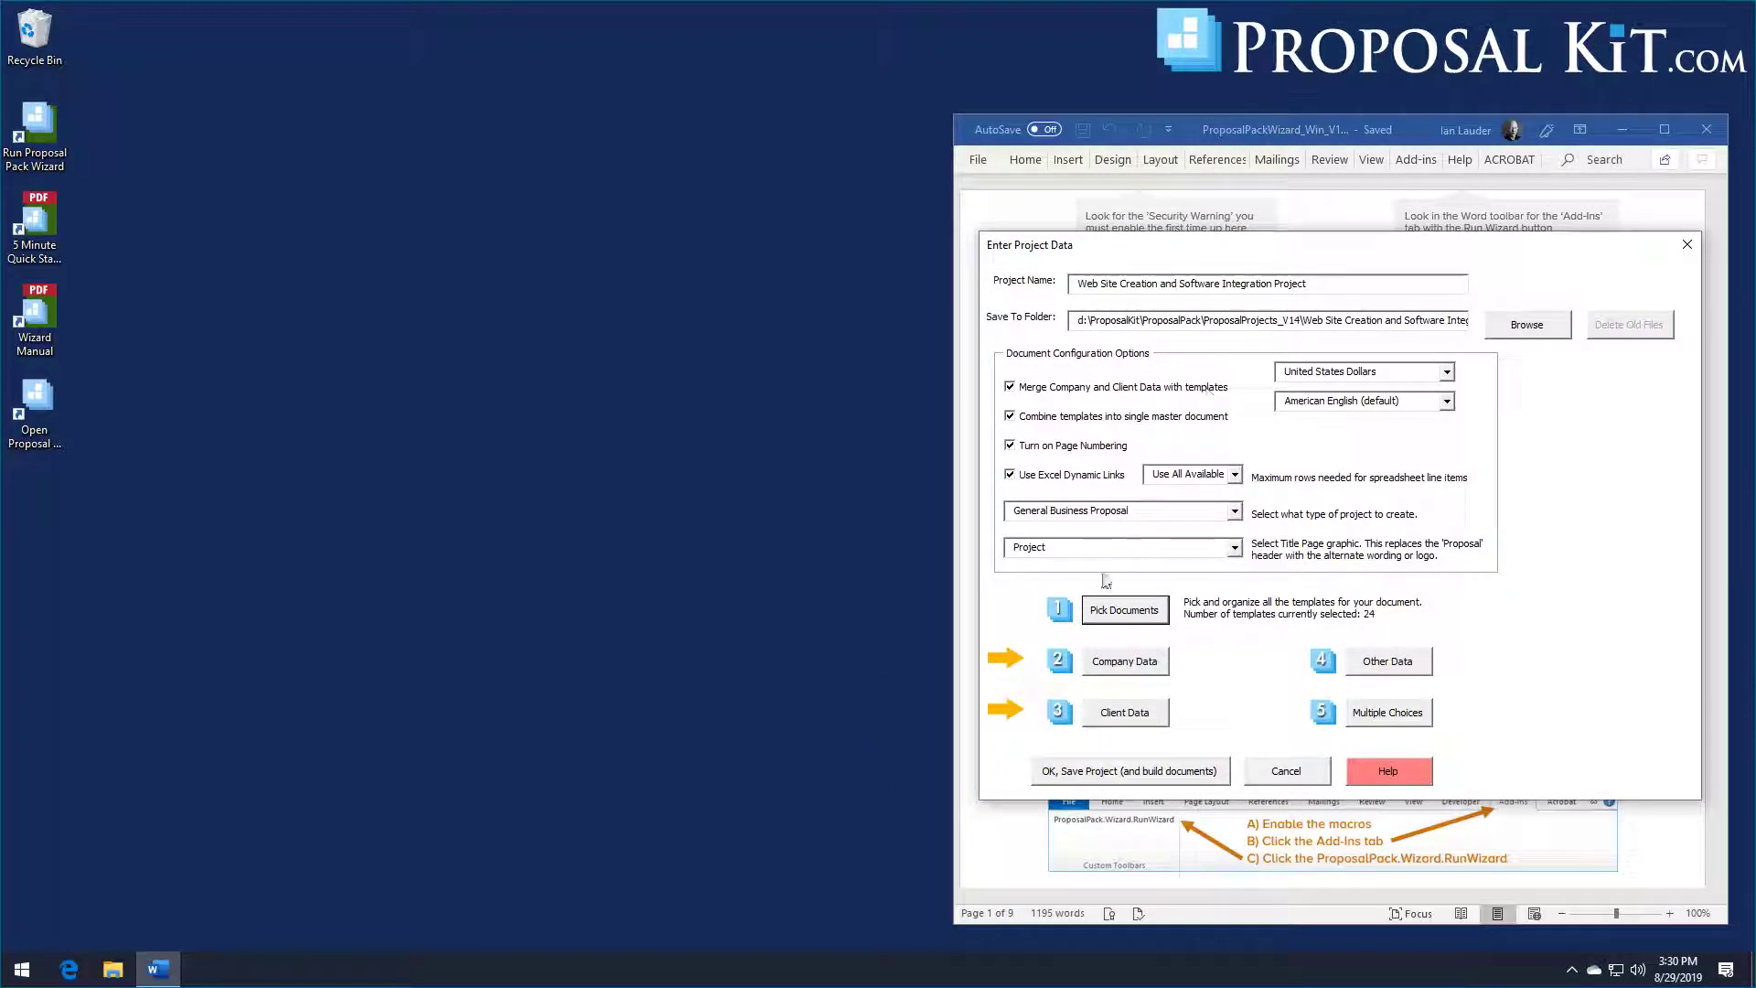
Step: Accept the project's company information and client data with their default entries
click(1113, 669)
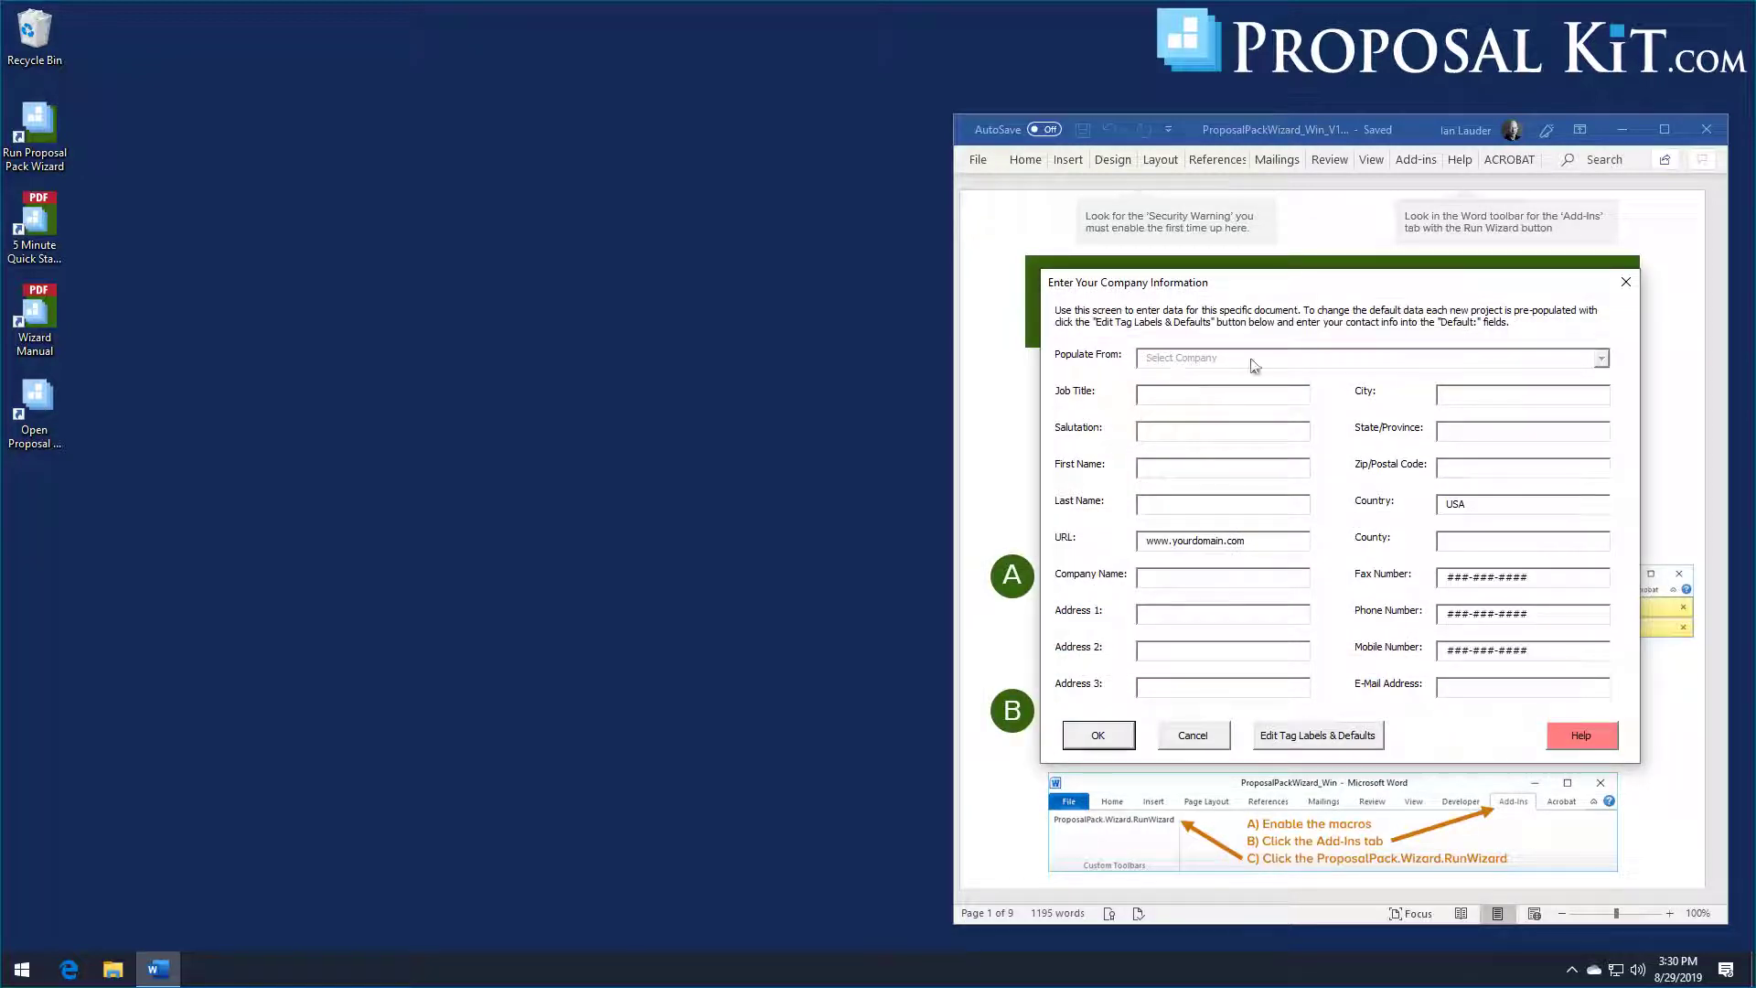
click(1302, 469)
click(1098, 737)
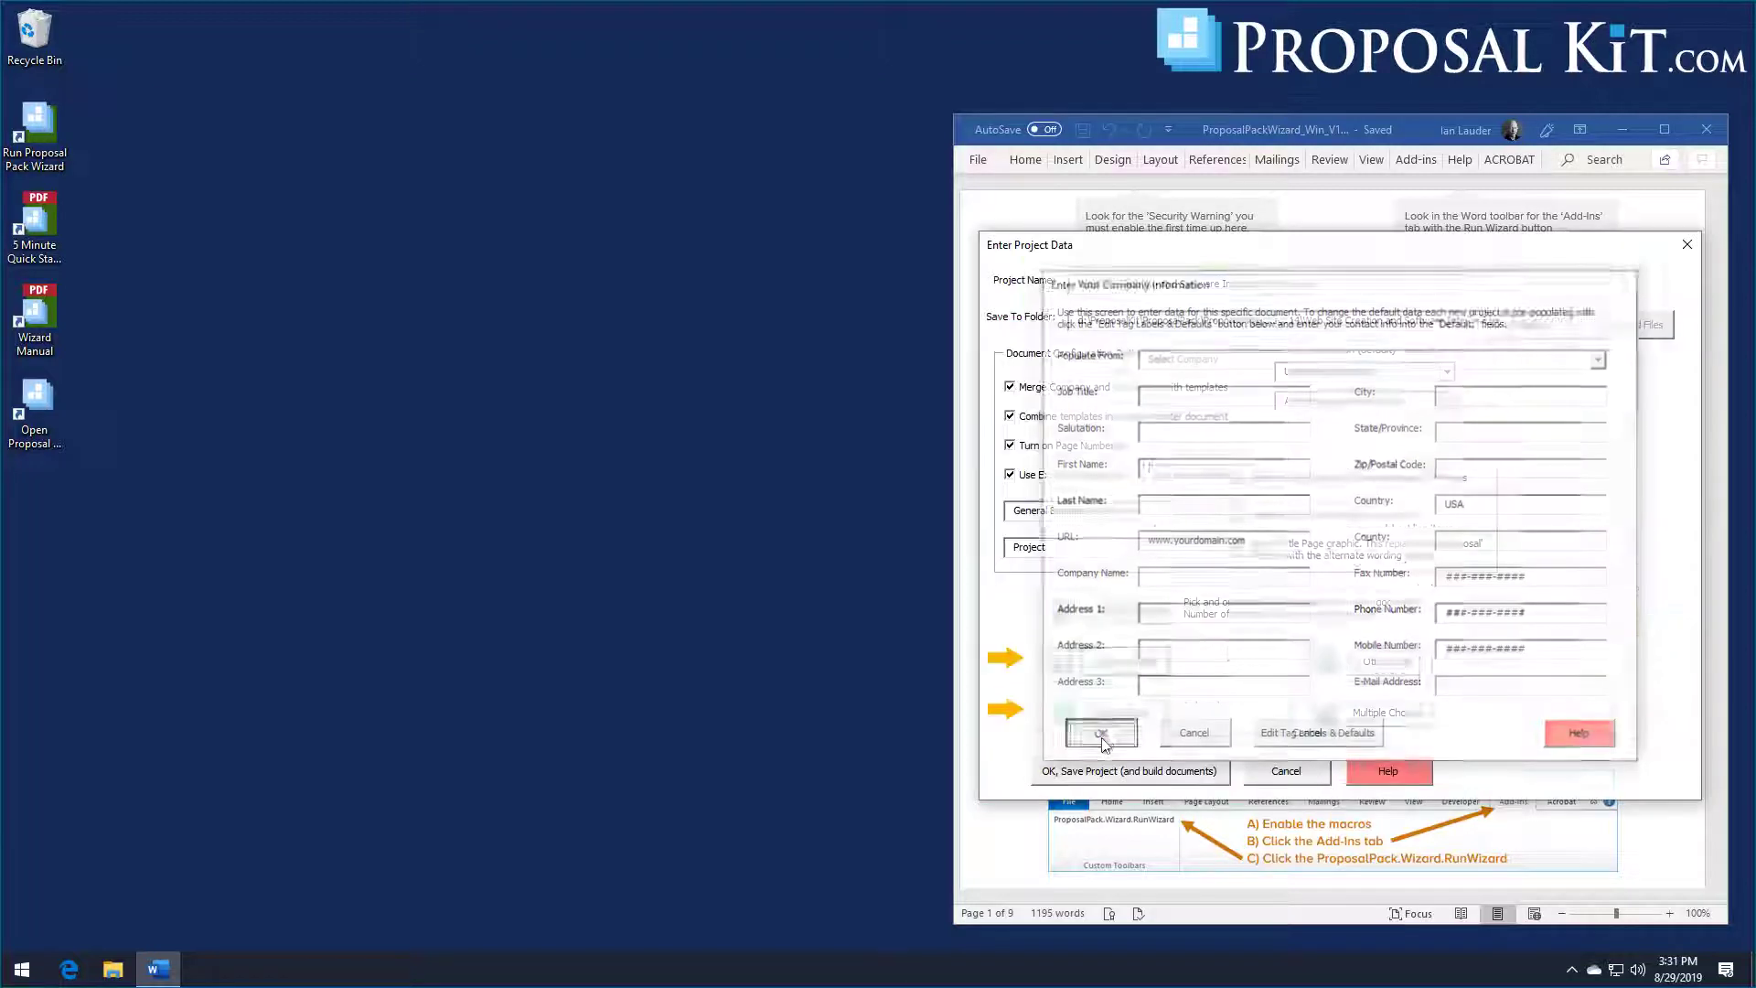
click(1149, 722)
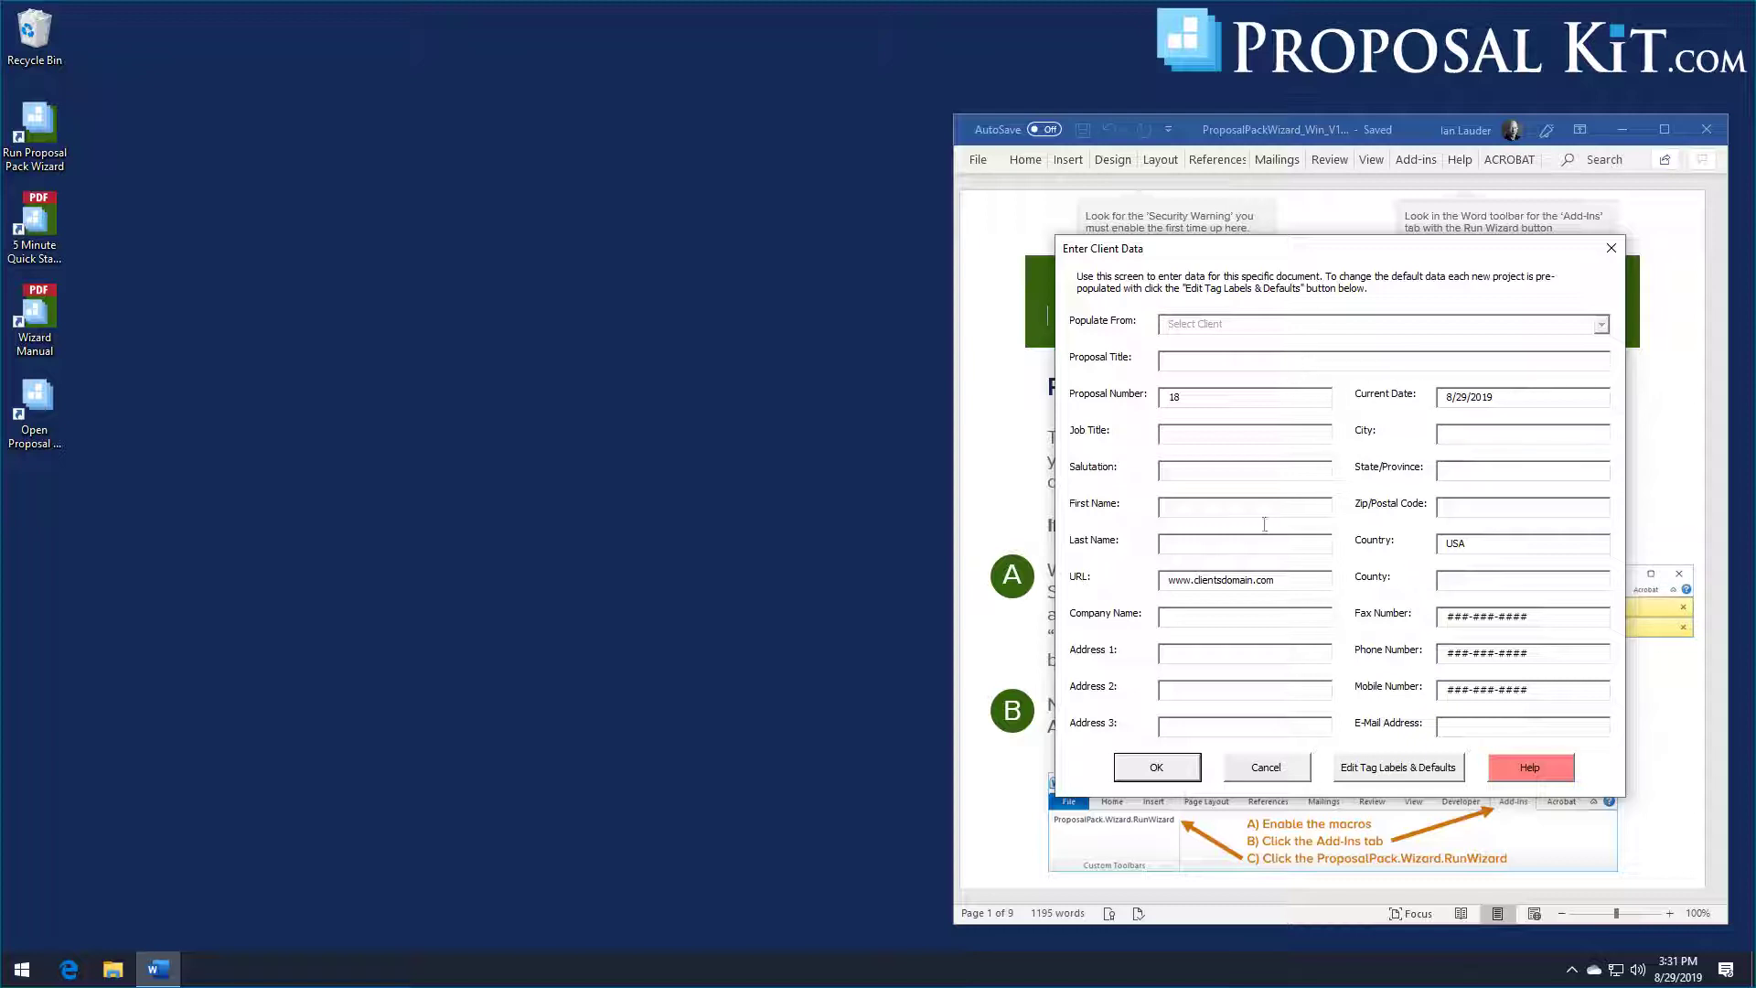
click(1162, 767)
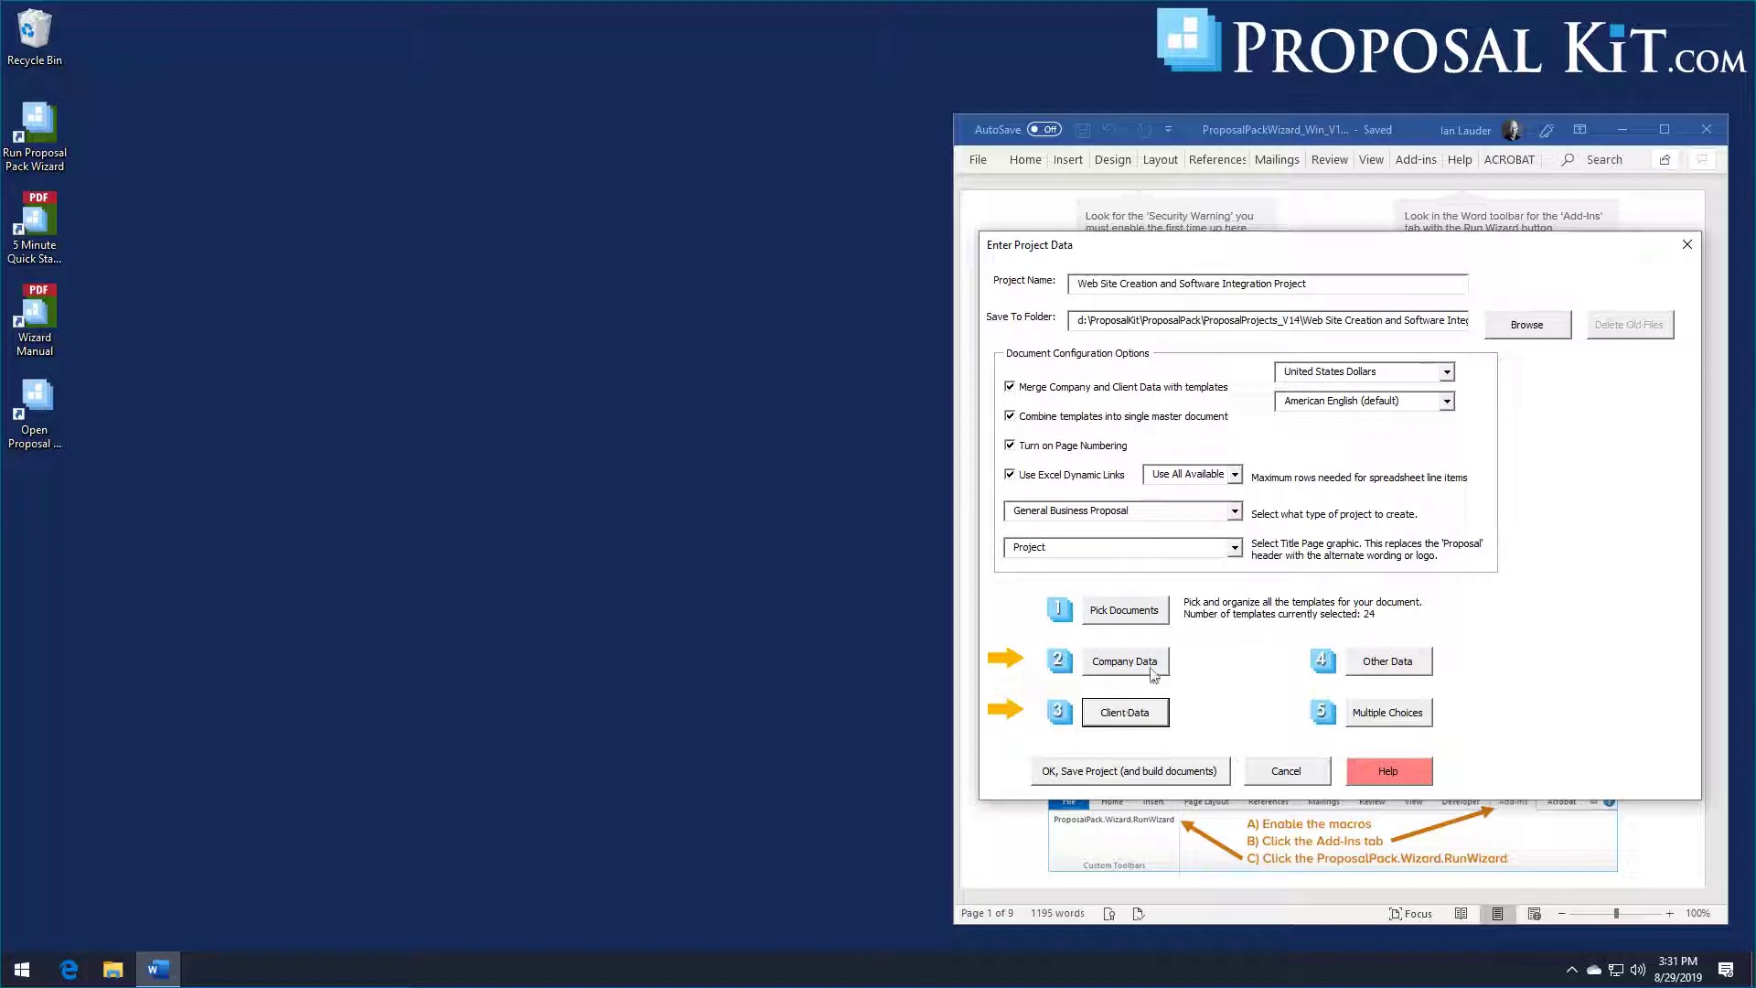
Step: Save the project, build its documents and open the list of project documents for editing
click(1141, 774)
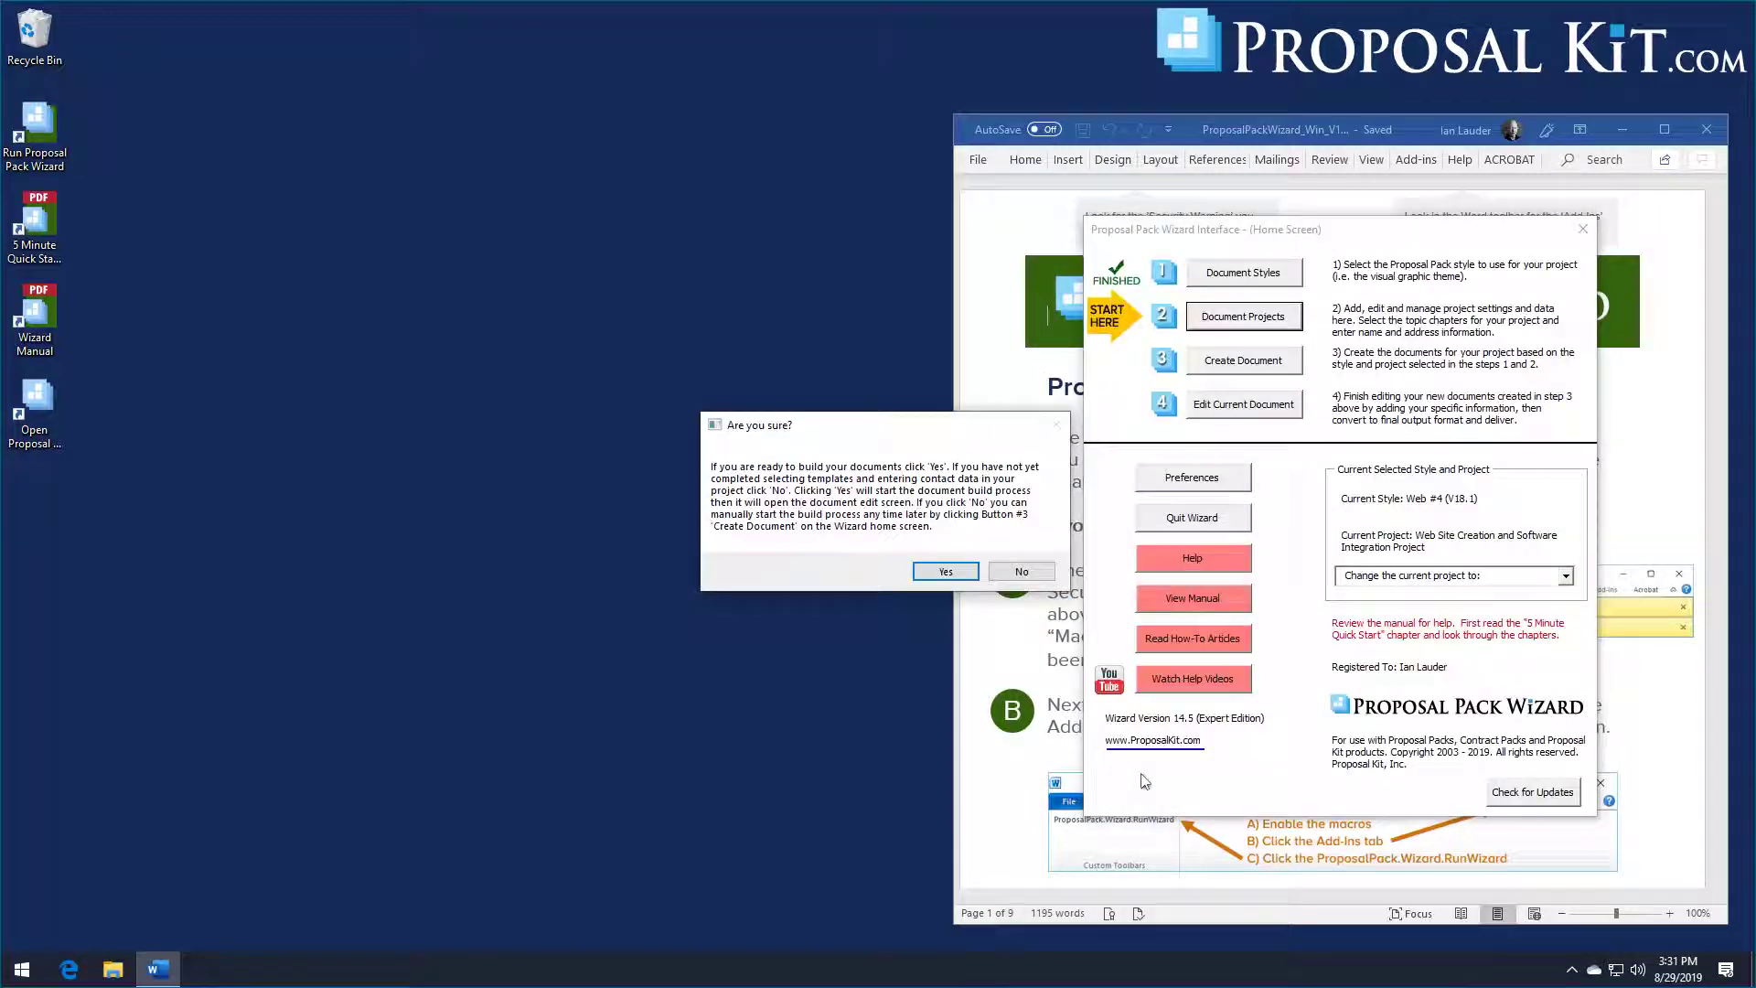
click(945, 572)
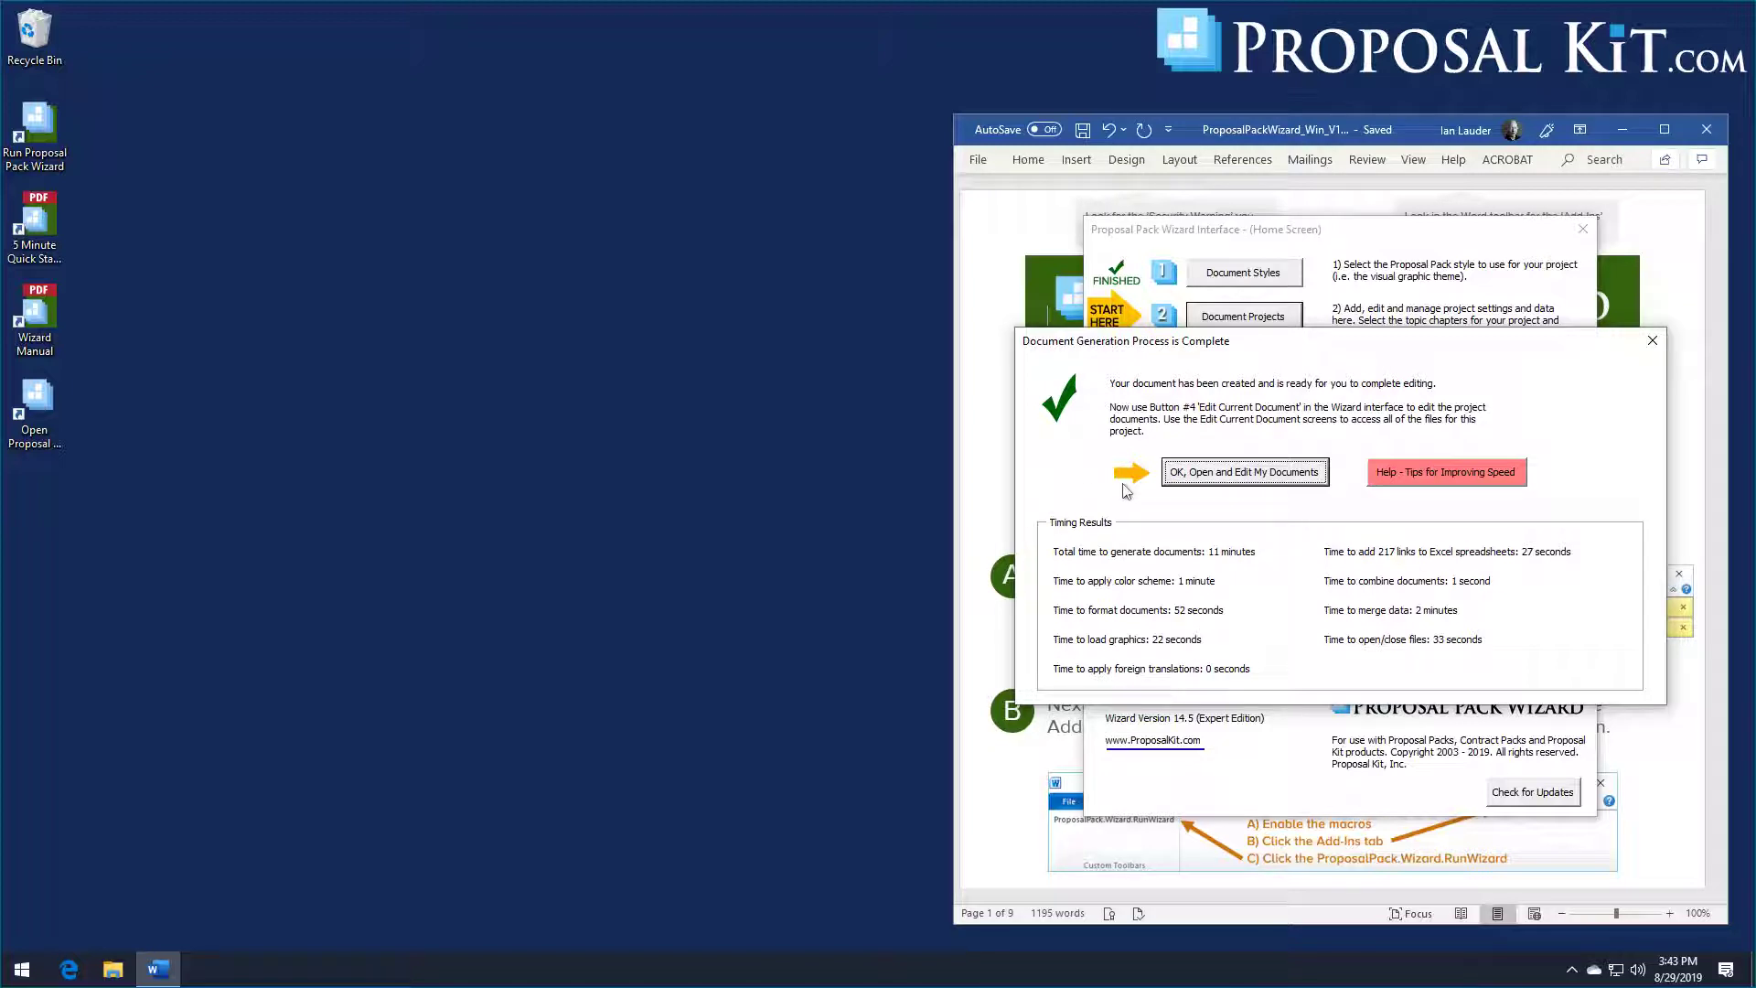
click(1216, 475)
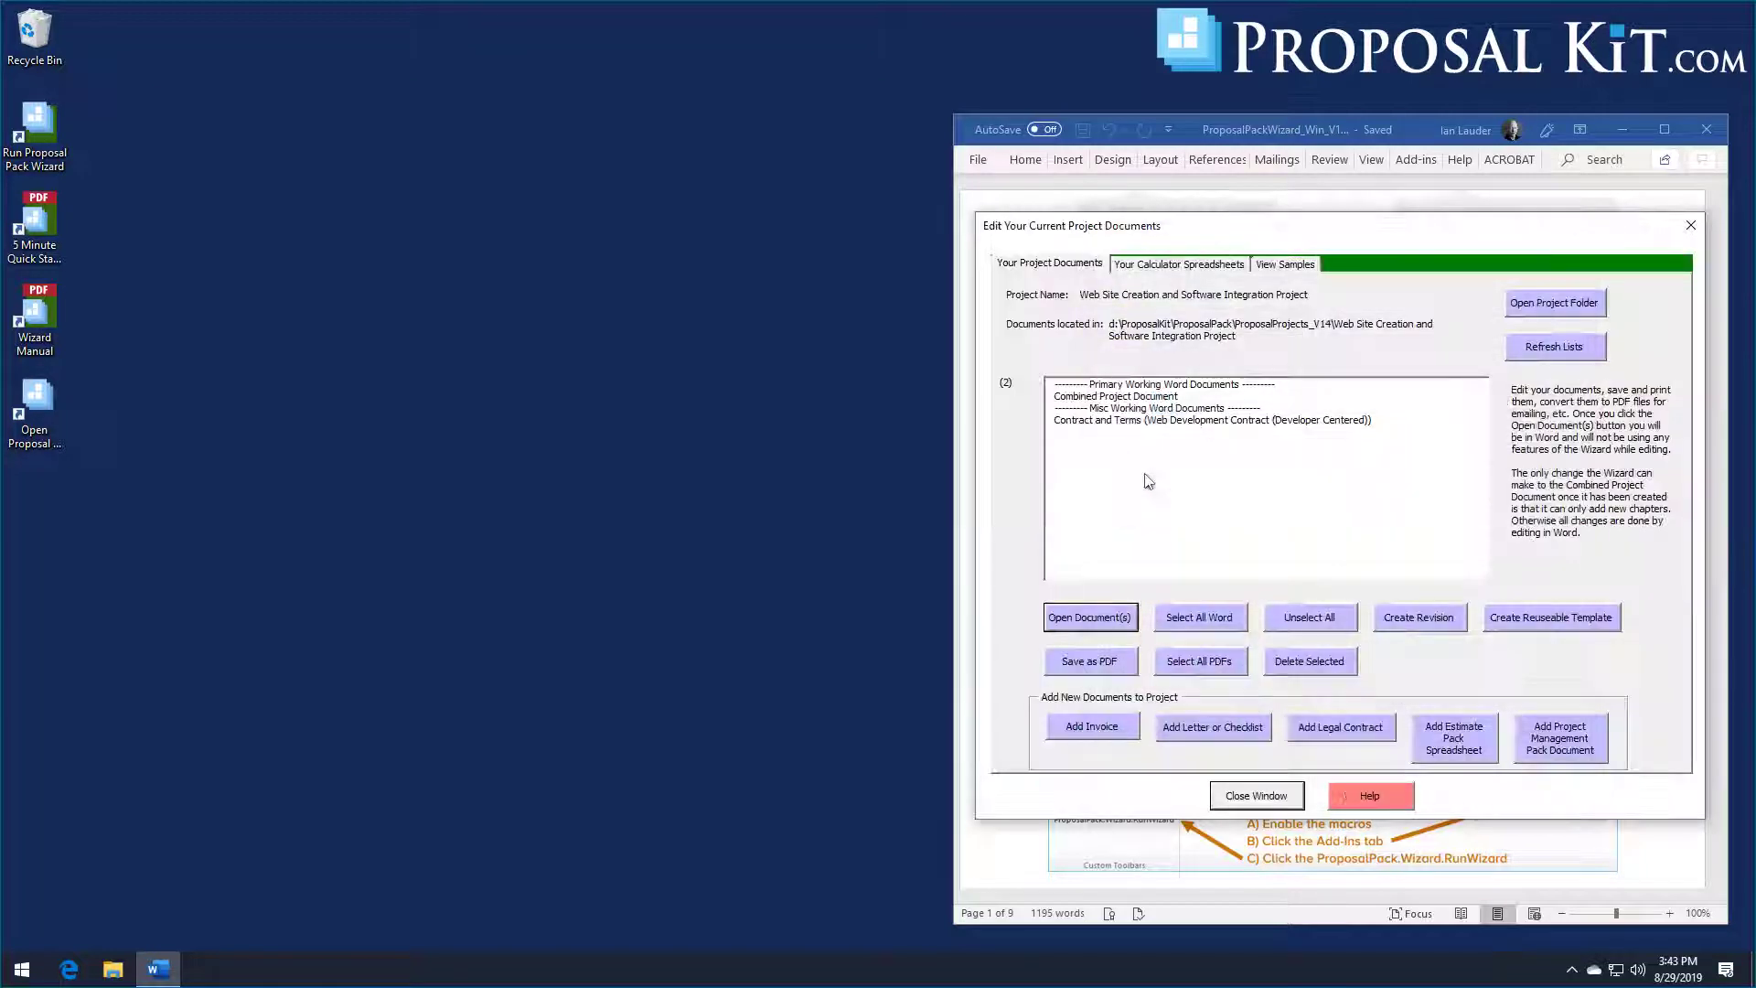
Step: Open the Combined Project Document and the Web Development Contract together, updating the data from linked files
click(1127, 398)
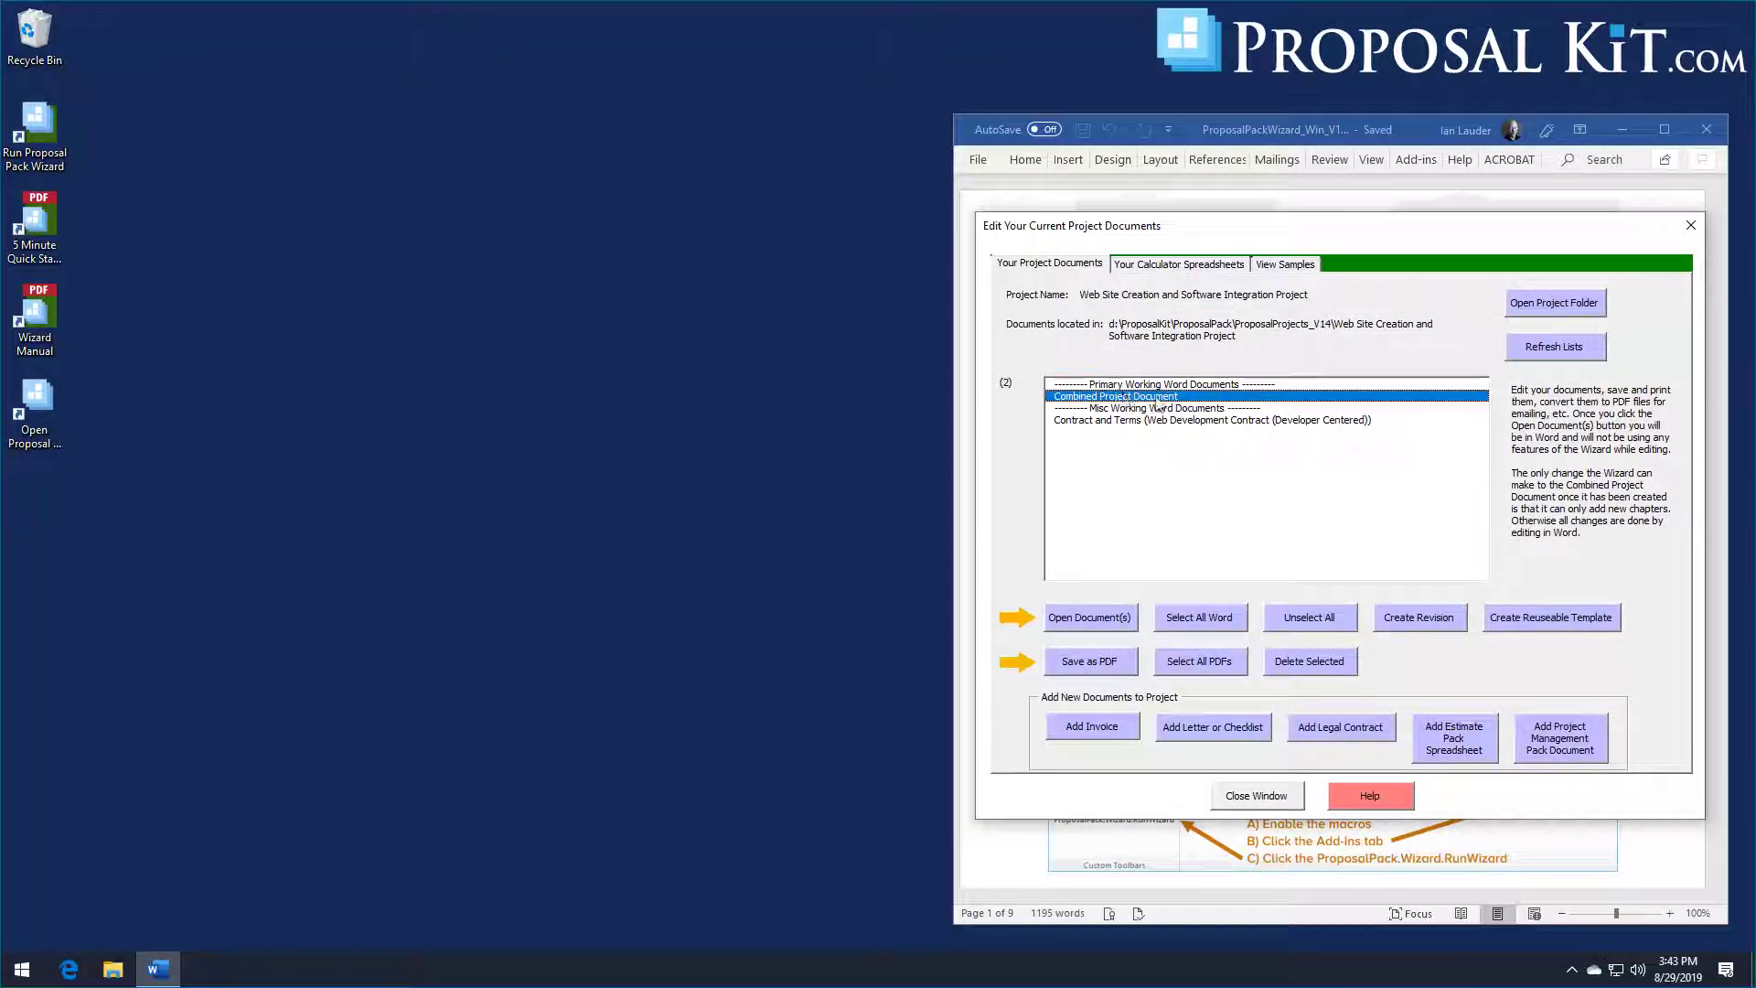
click(1110, 422)
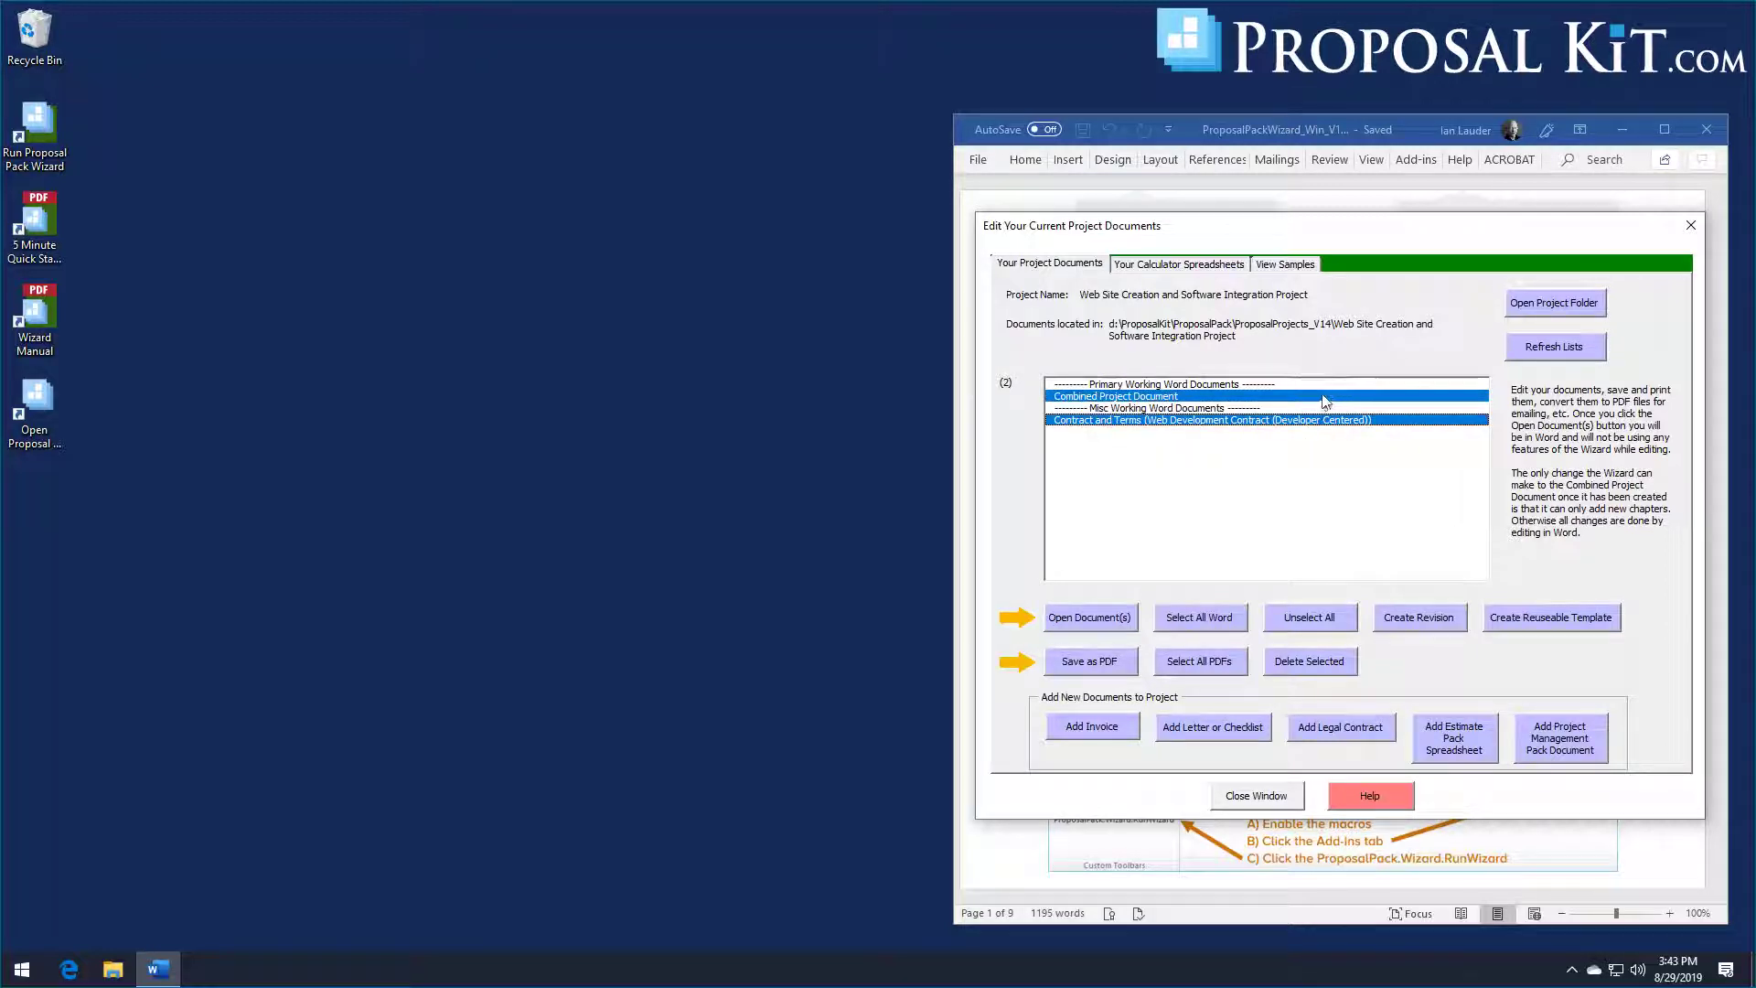
click(1089, 618)
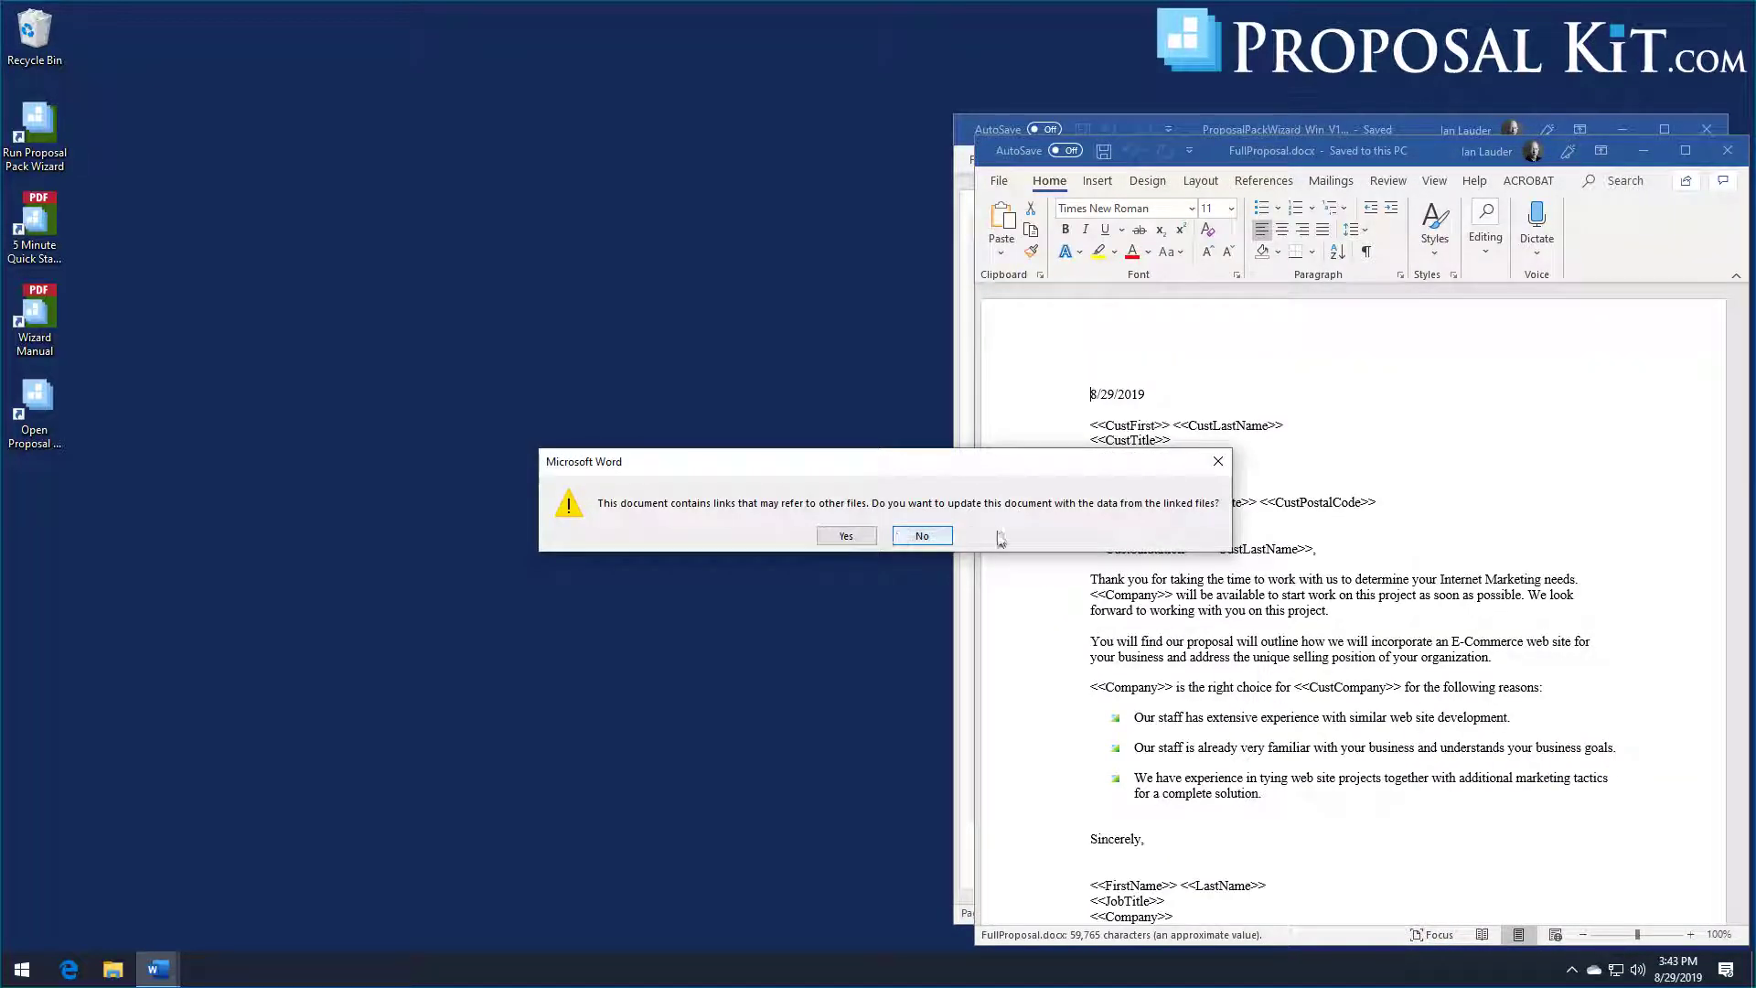
click(846, 538)
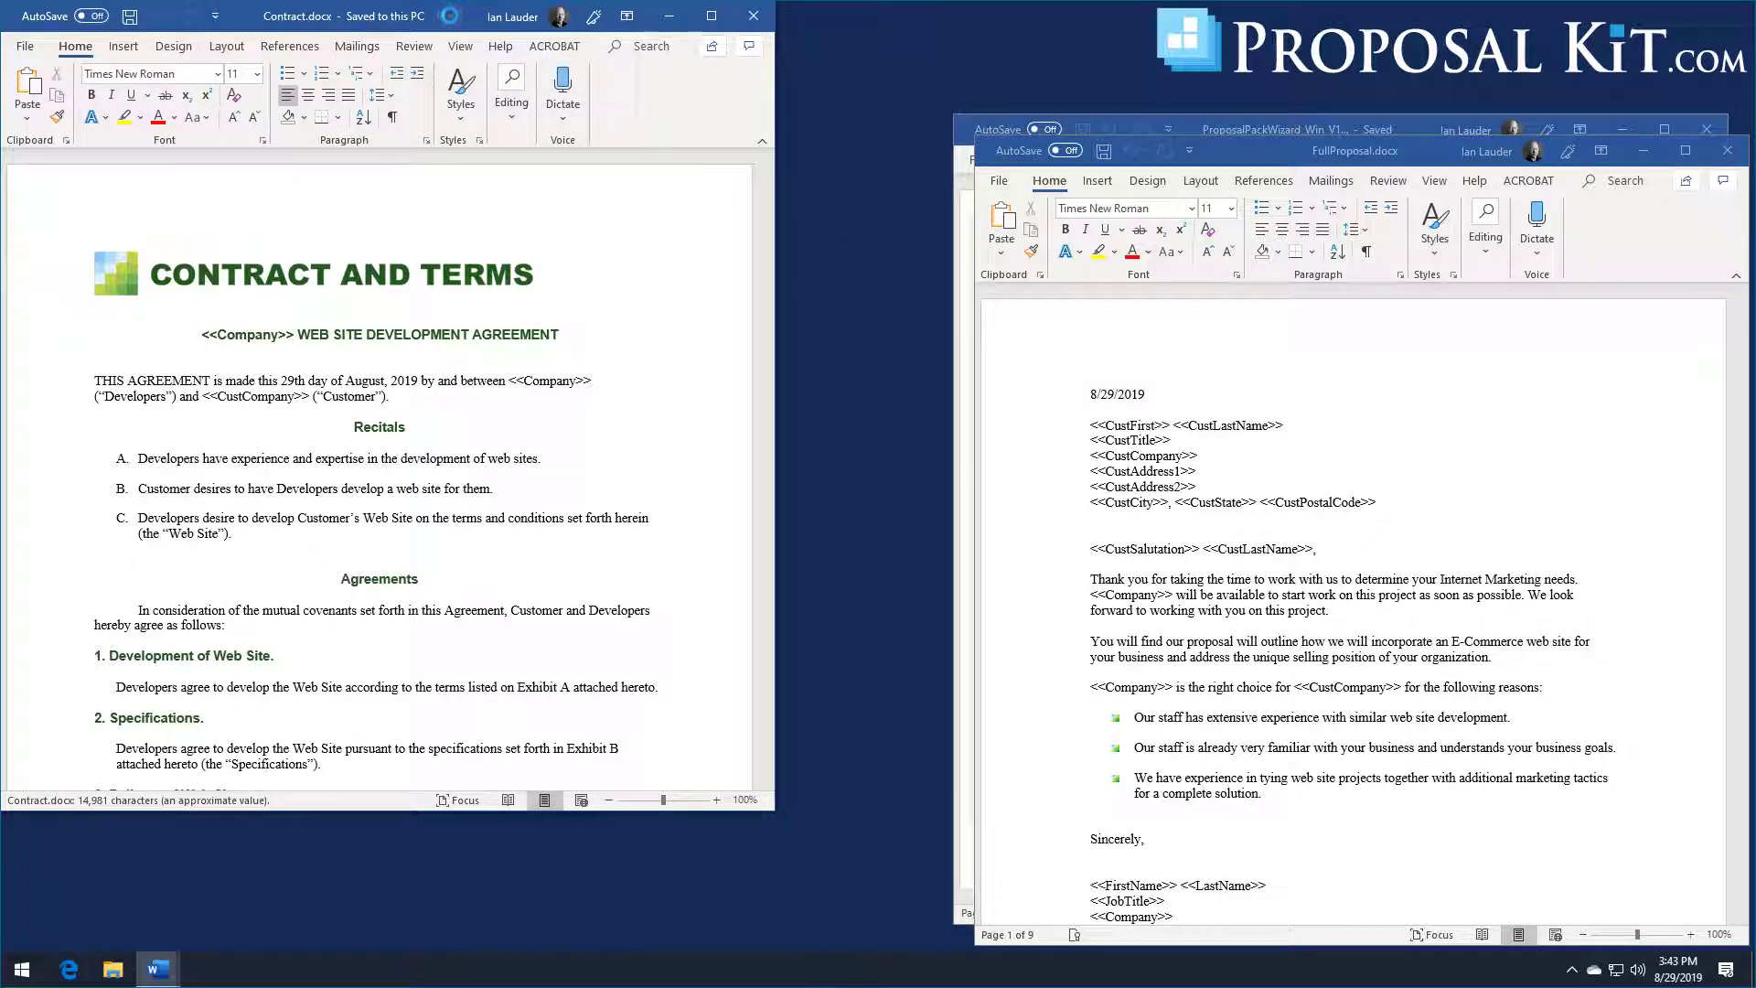
Step: Place the enlarged Contract.docx window beside the proposal and look through the contract's text
drag(454, 22, 559, 35)
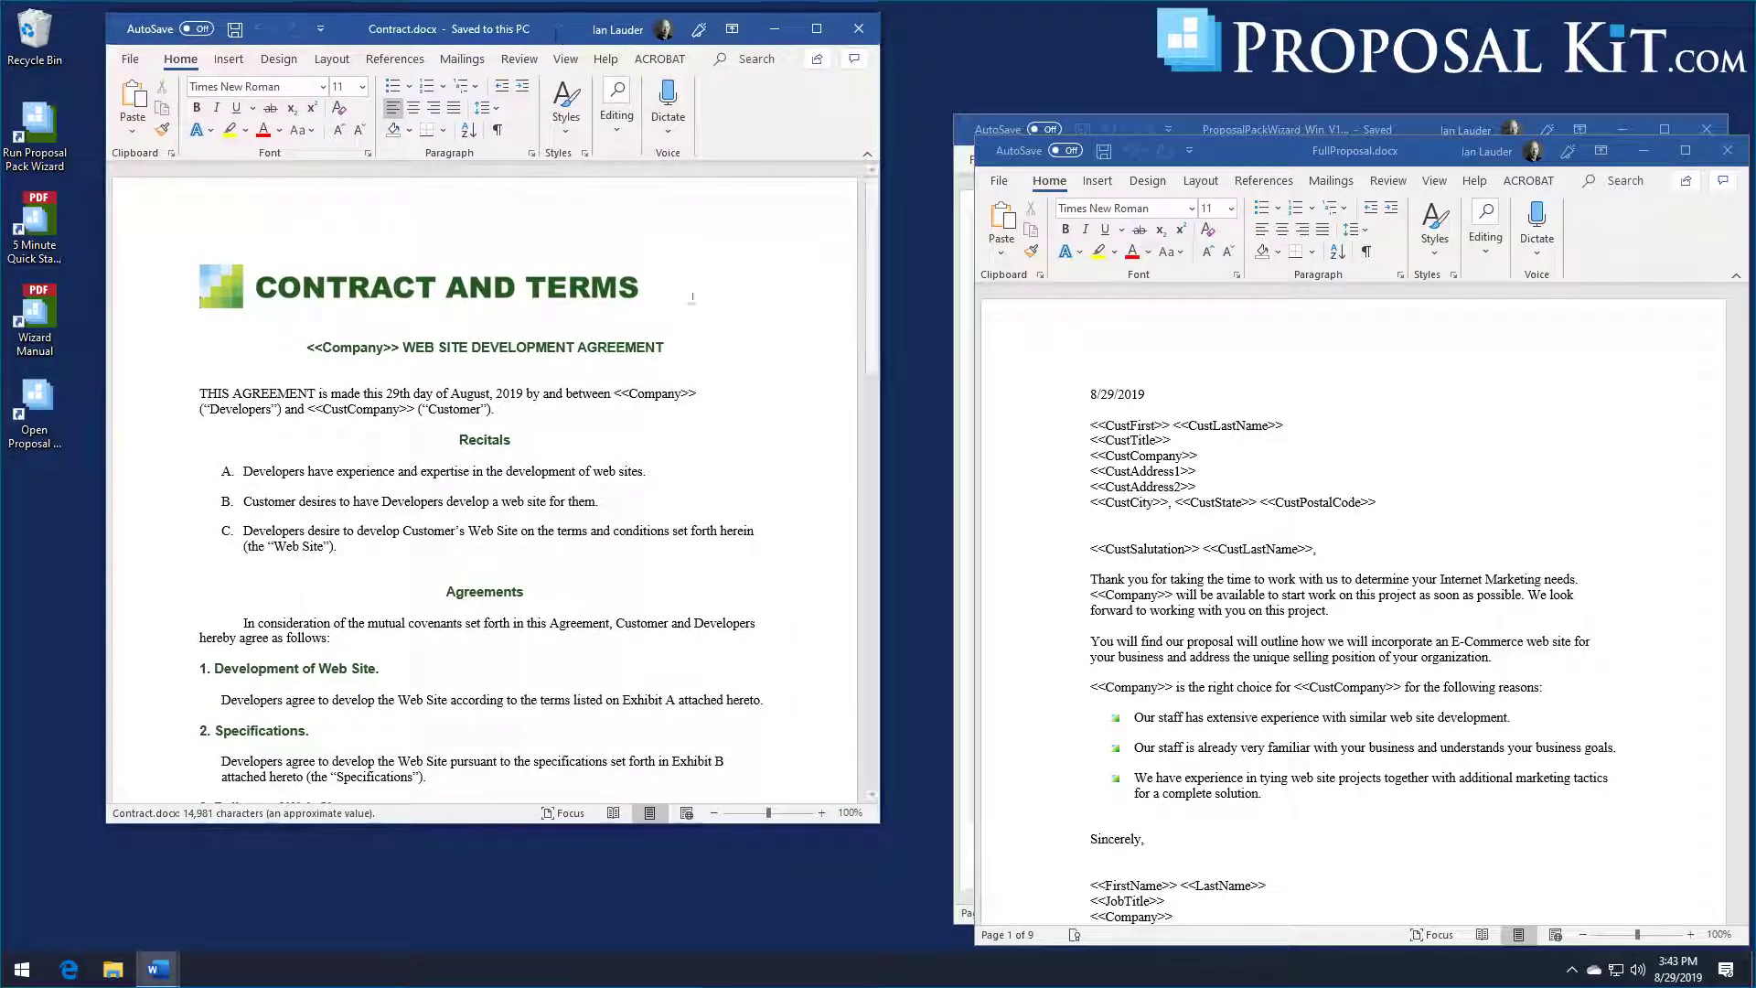
drag(882, 826, 923, 920)
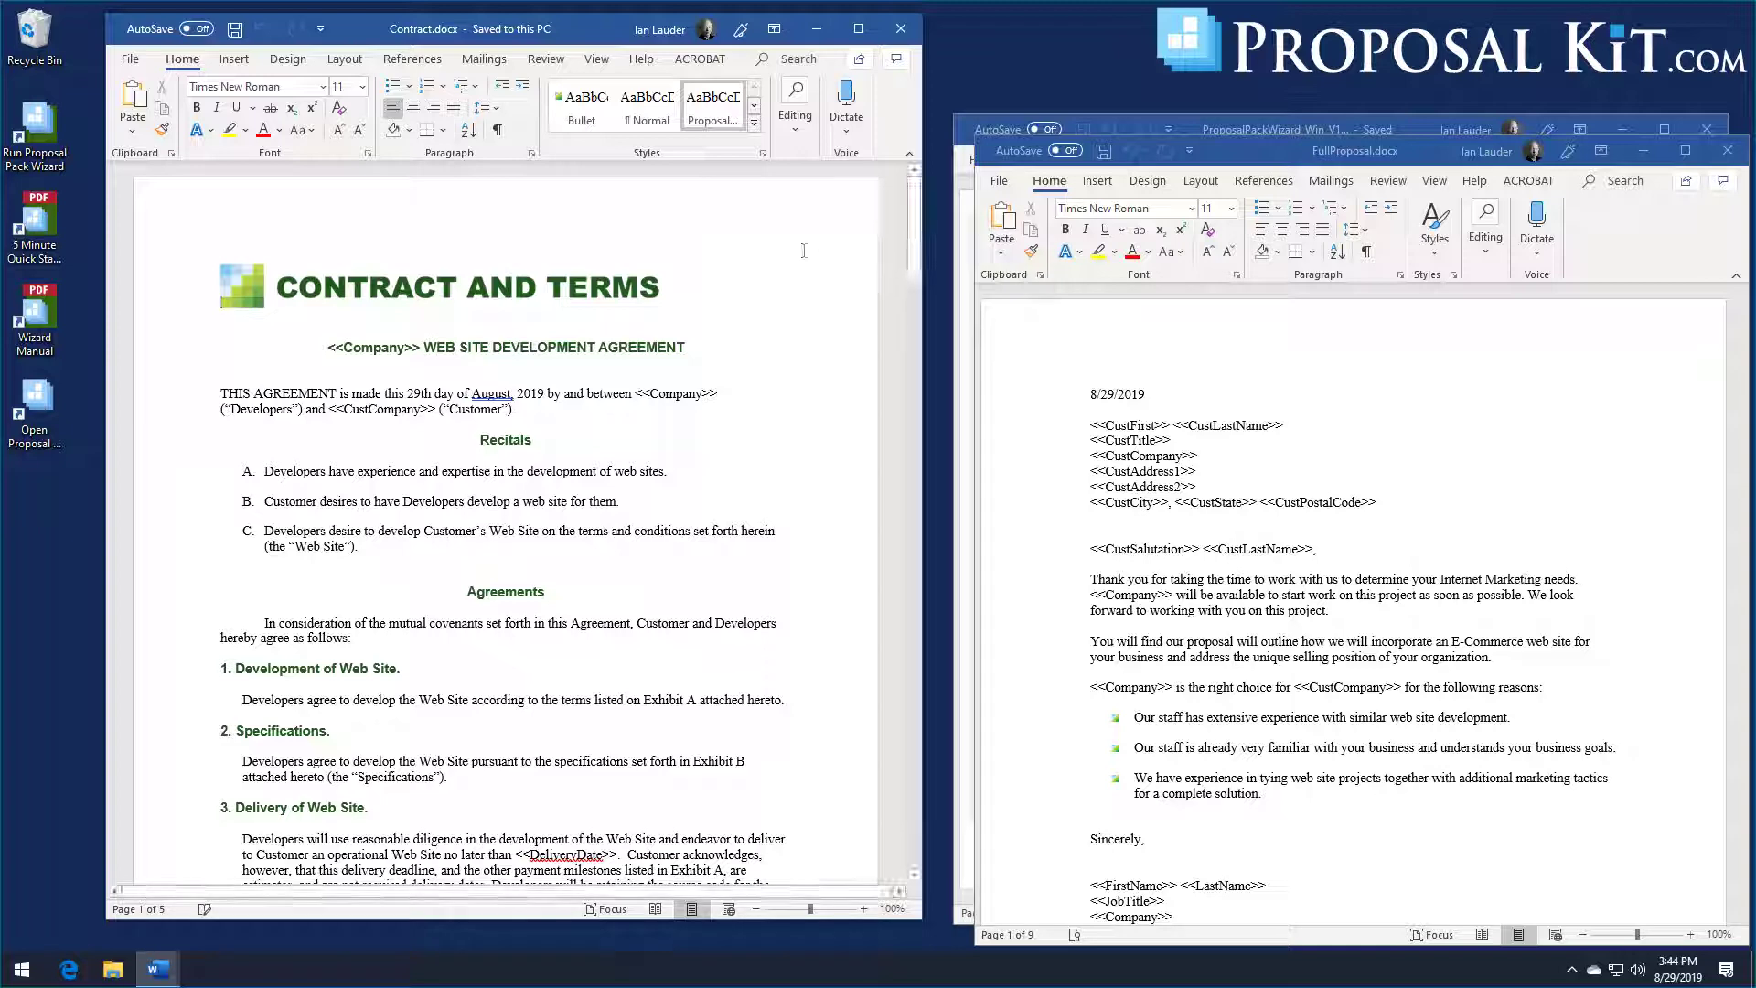
drag(912, 233, 920, 362)
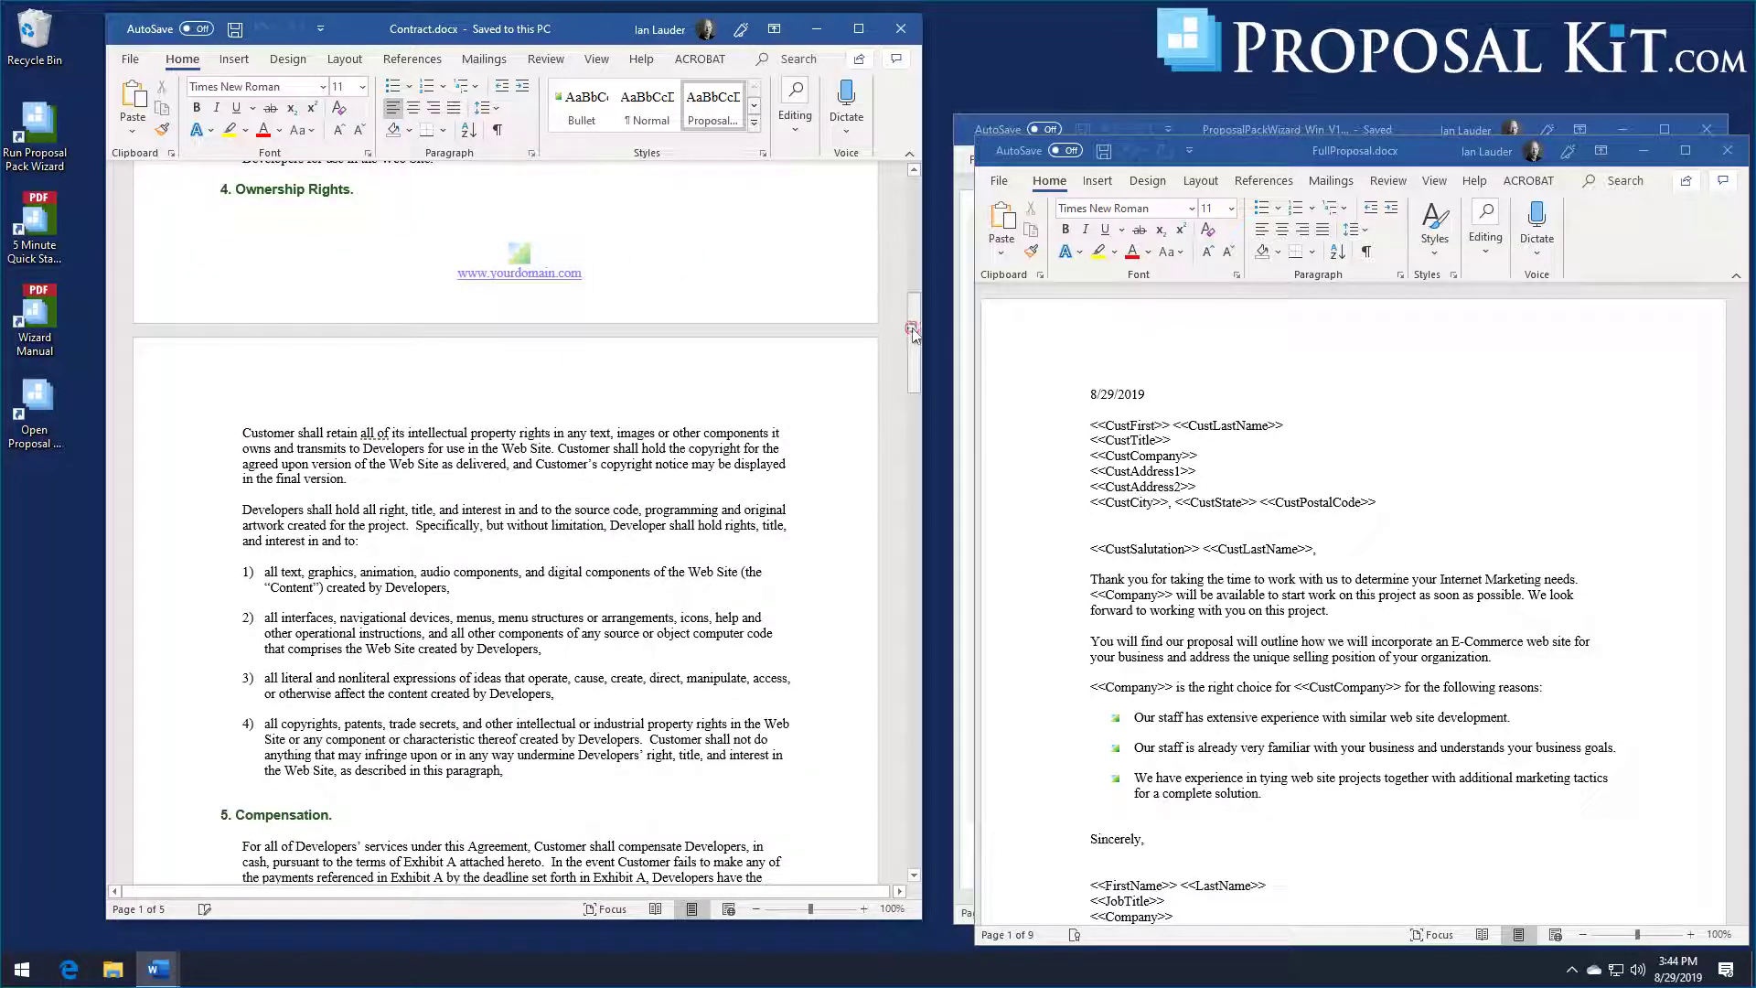
drag(913, 331, 920, 230)
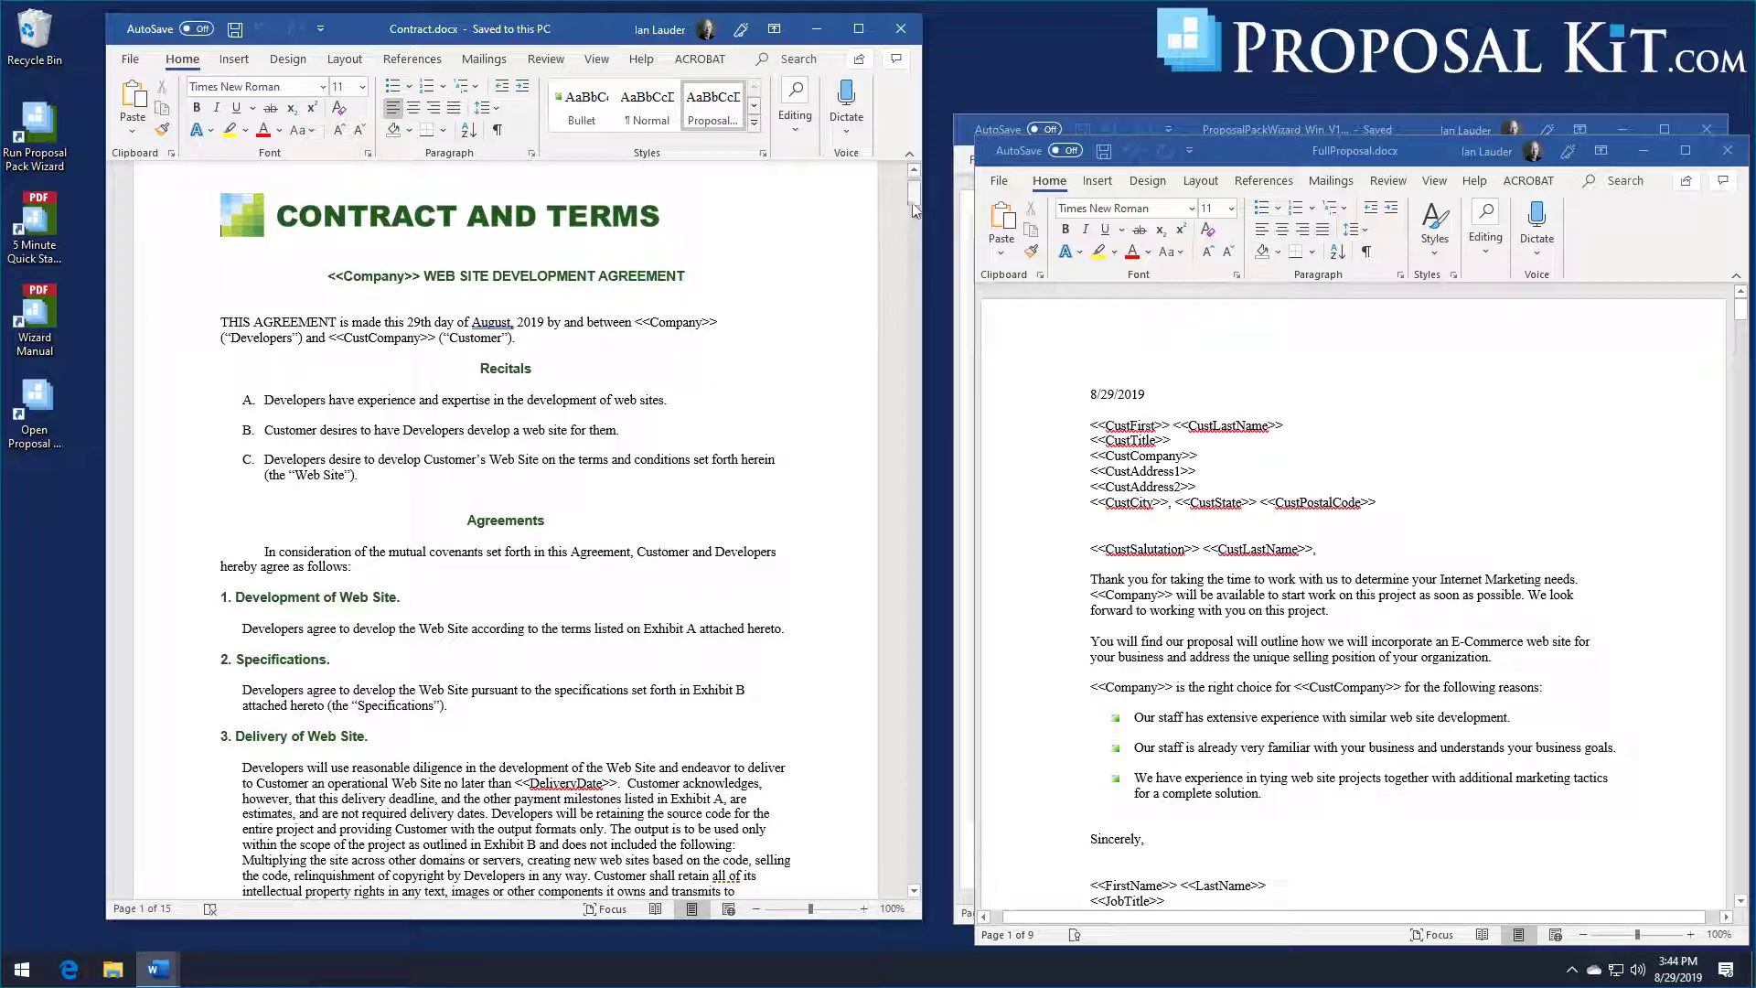
mouse_move(916, 206)
mouse_down()
mouse_move(945, 882)
mouse_move(922, 178)
mouse_up()
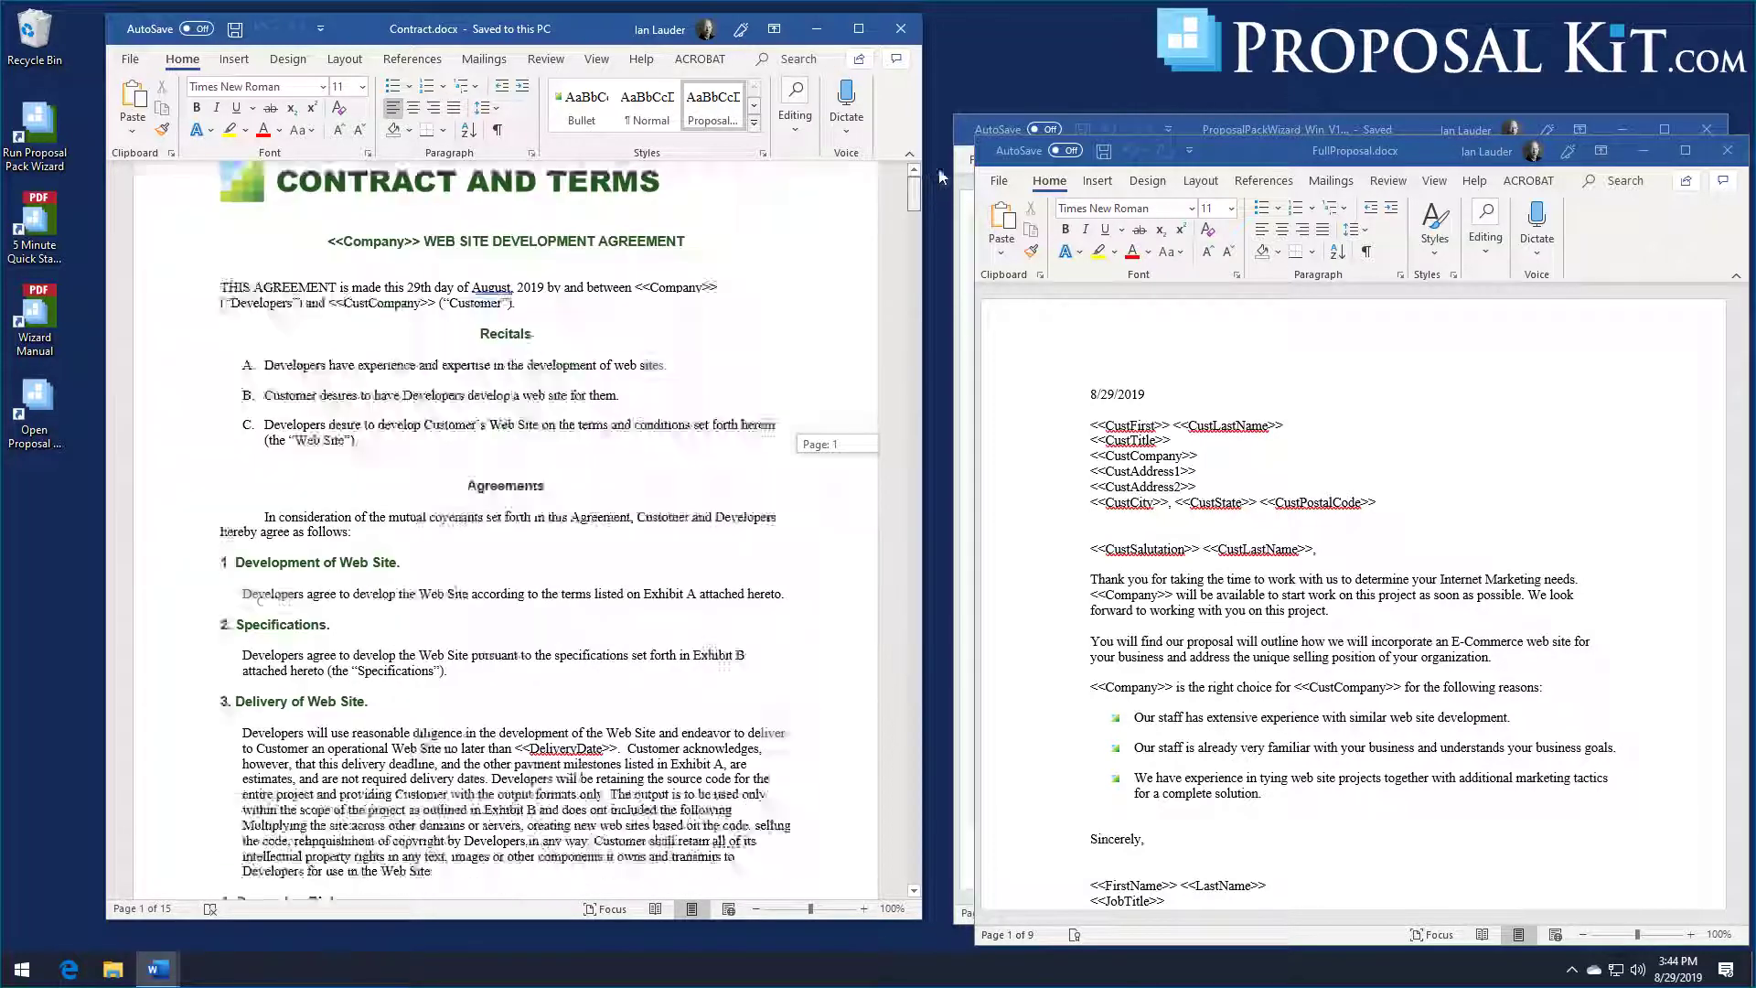
Step: Look through FullProposal.docx down to its cost summary, and close it without saving along with Contract.docx
drag(1270, 156, 1252, 33)
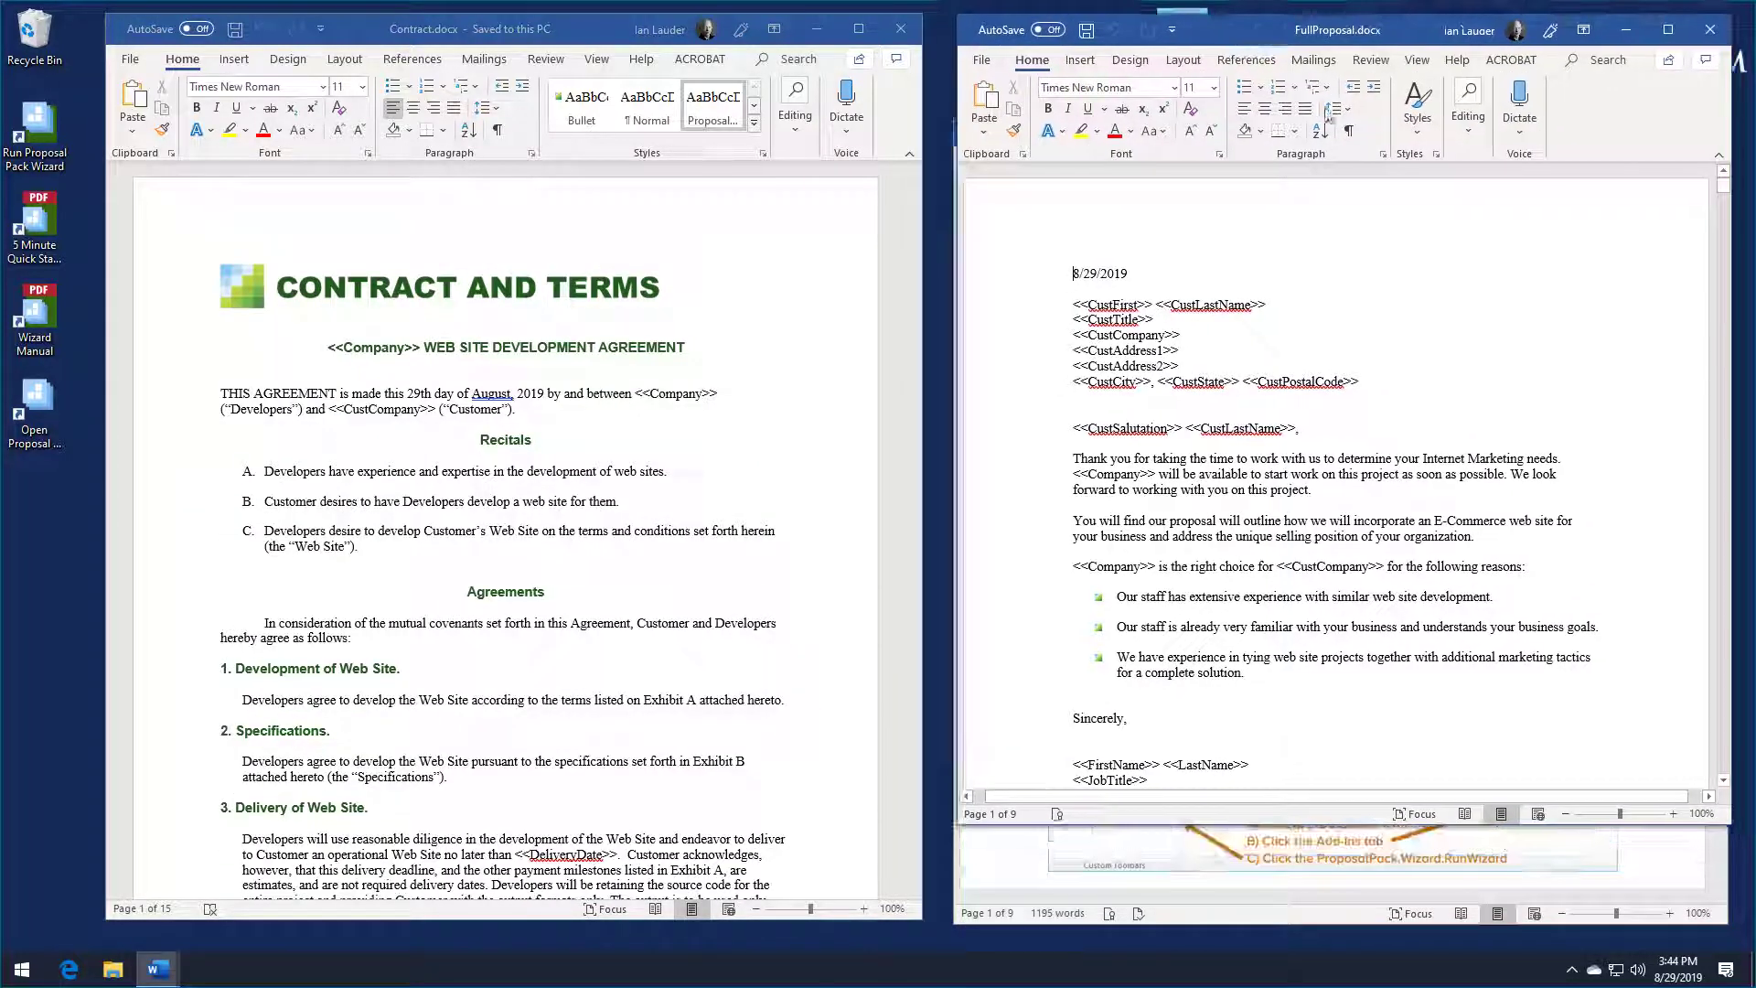
drag(1723, 195, 1724, 637)
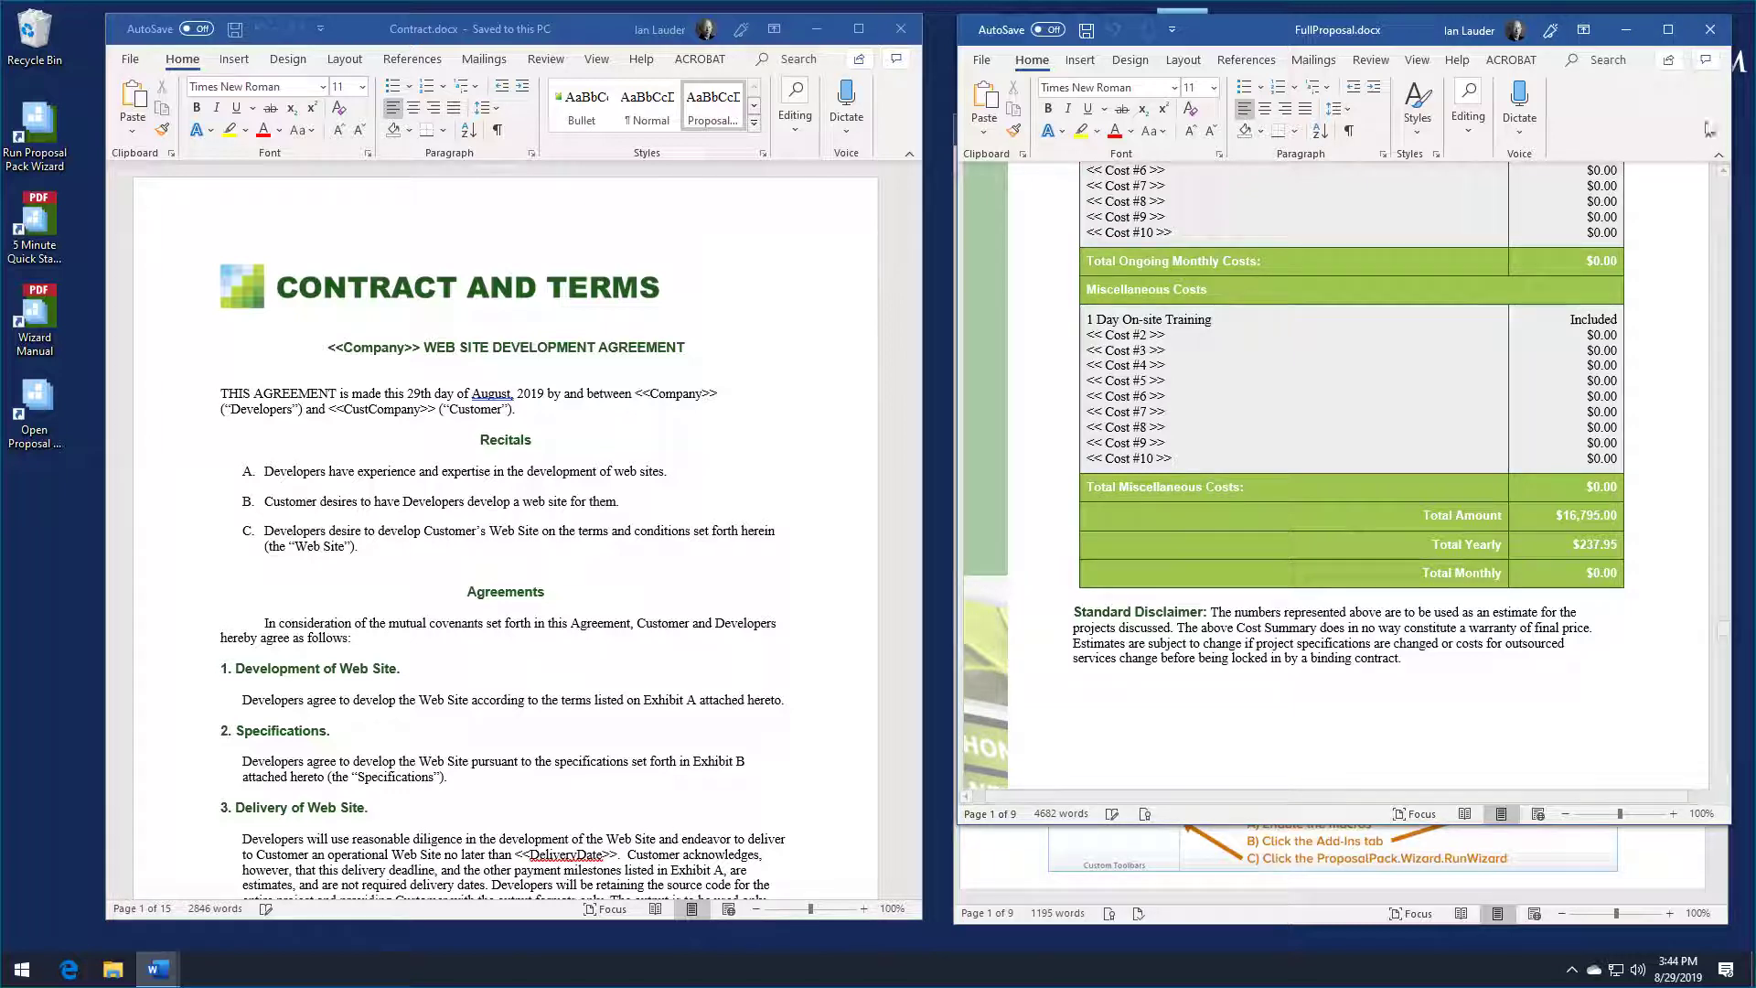
click(1709, 29)
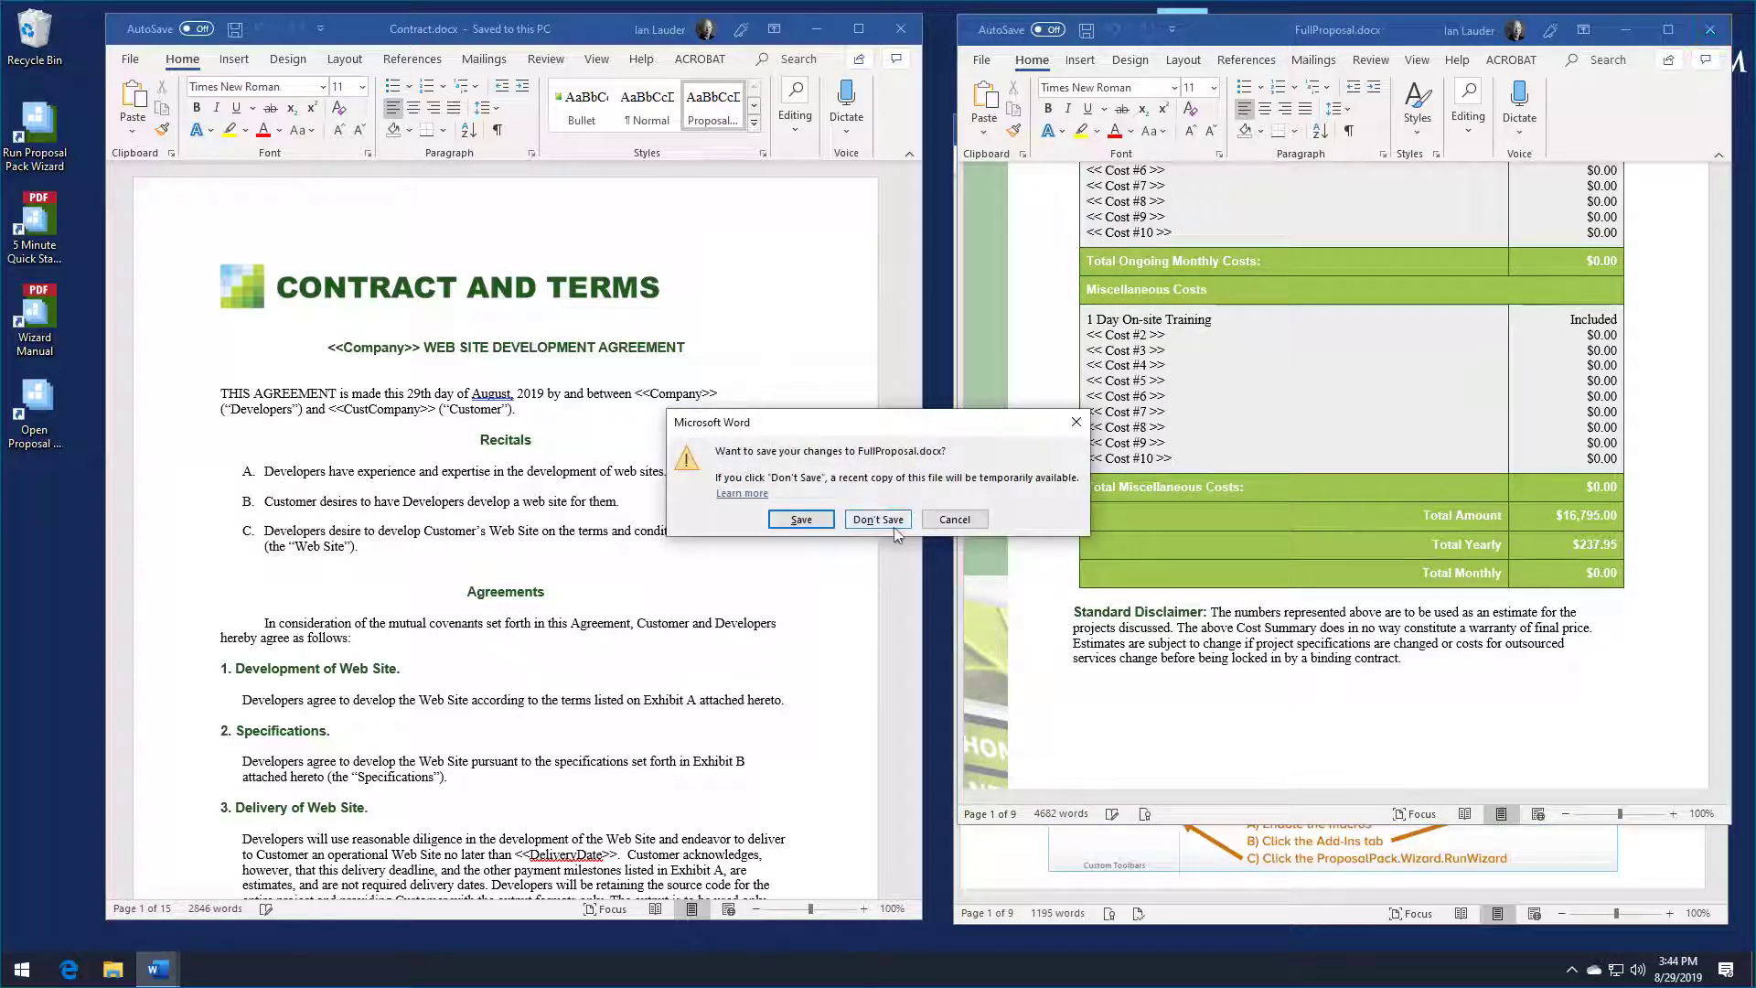
key(Escape)
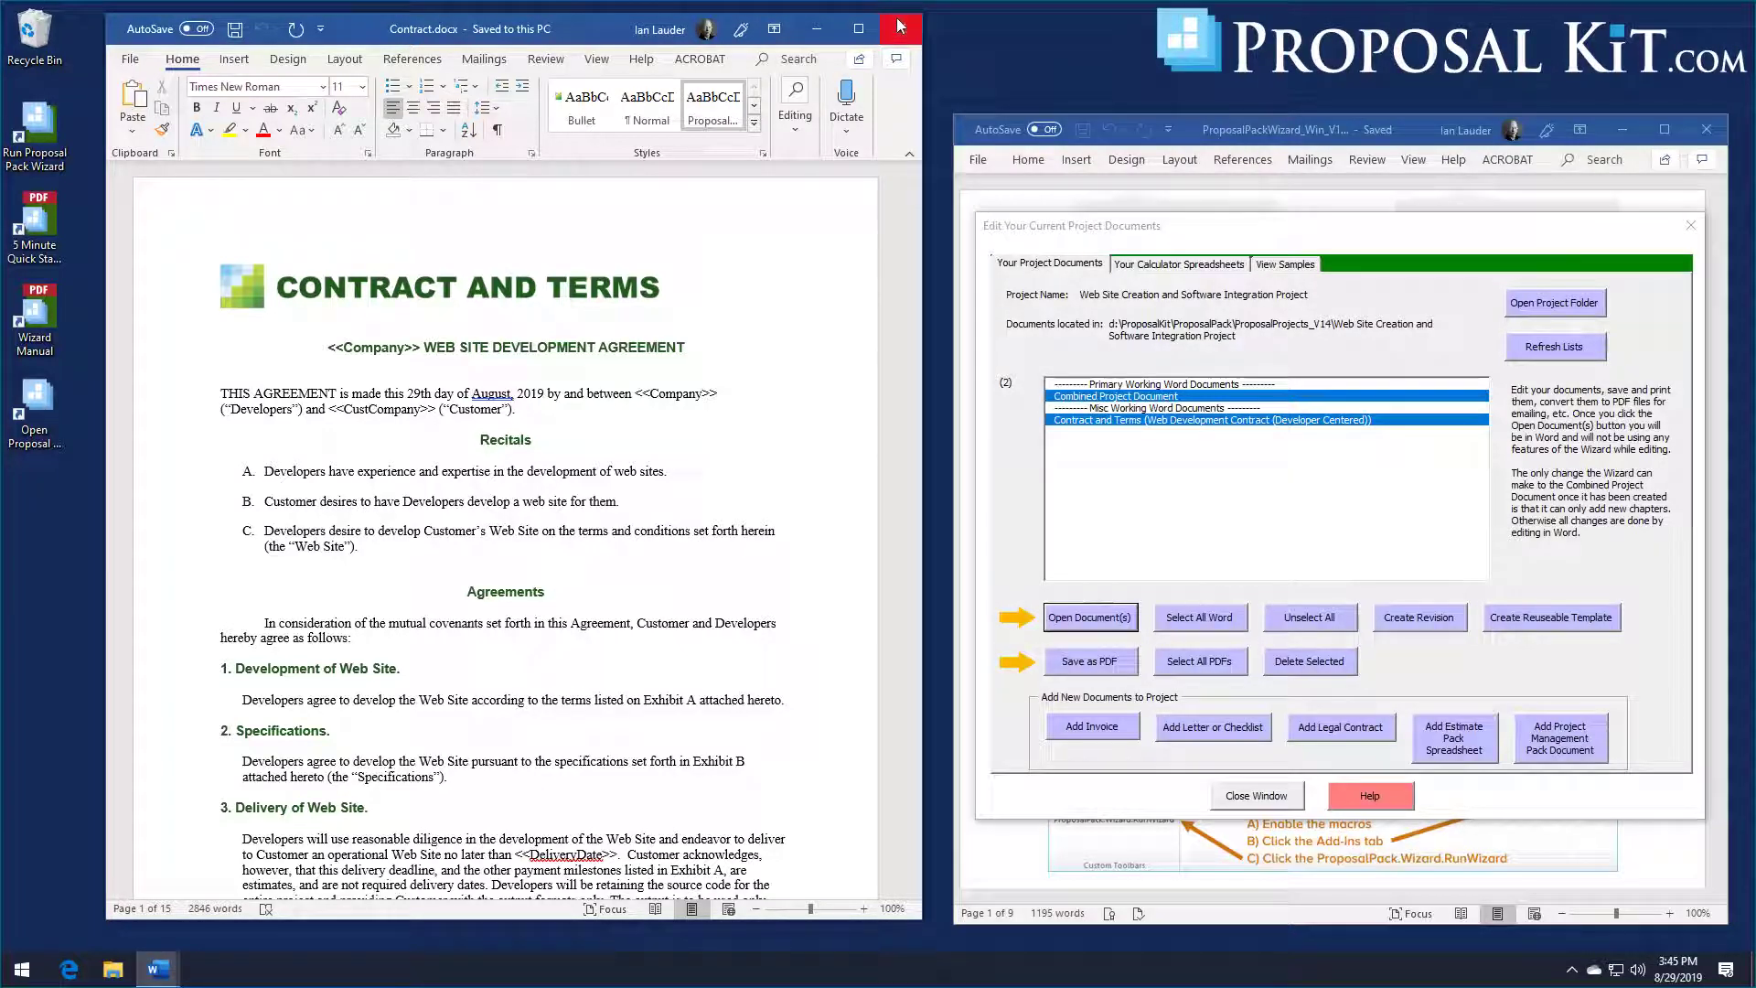
click(897, 22)
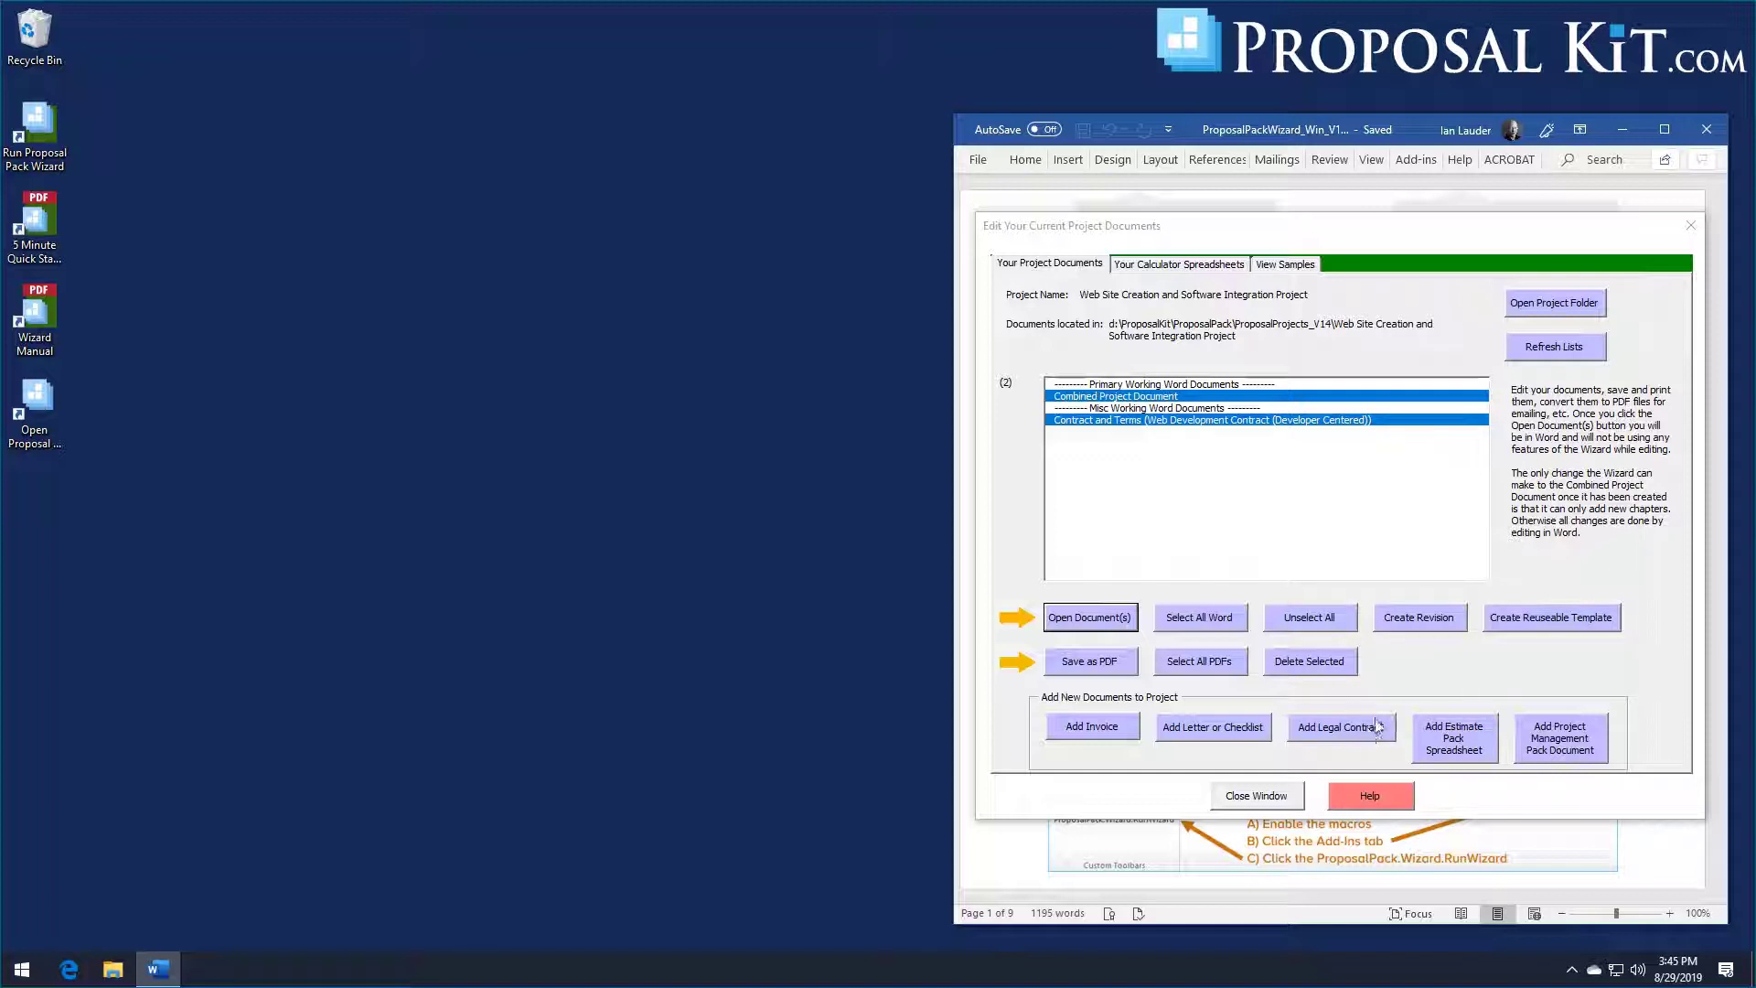
Step: Add the Project Contract Acceptance Signoff Form to the current project as a legal contract from the all-categories list
click(1342, 731)
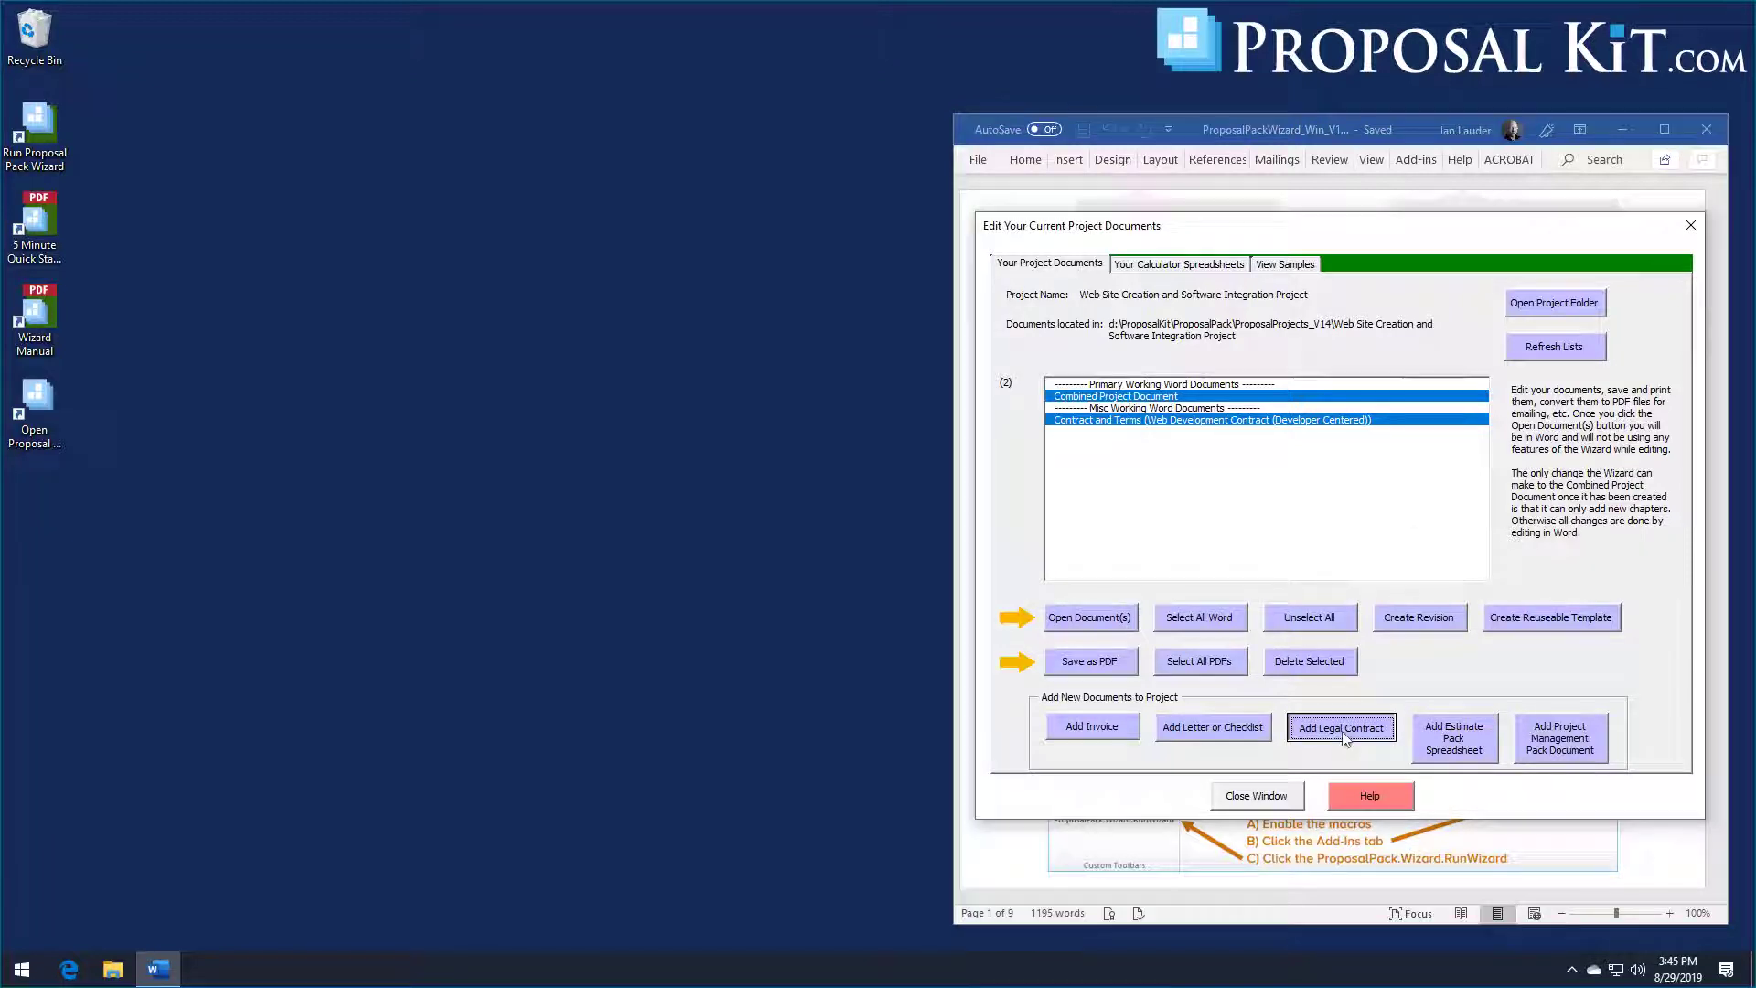
click(1408, 519)
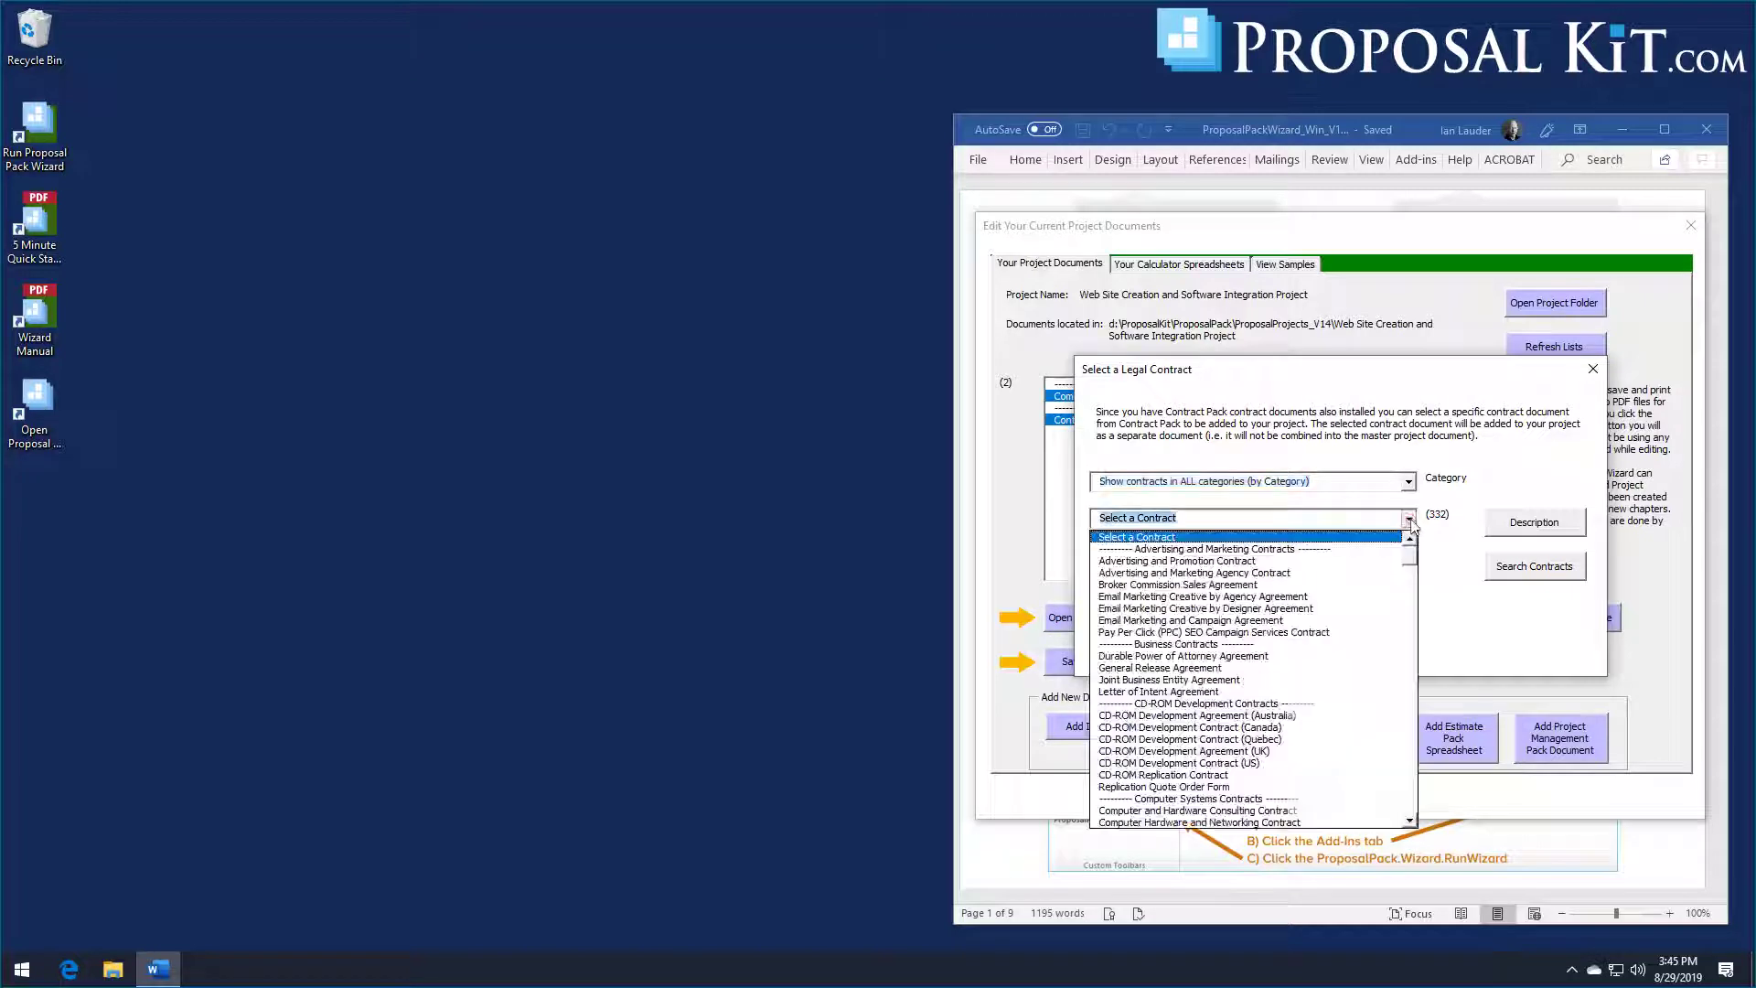
drag(1411, 561, 1420, 814)
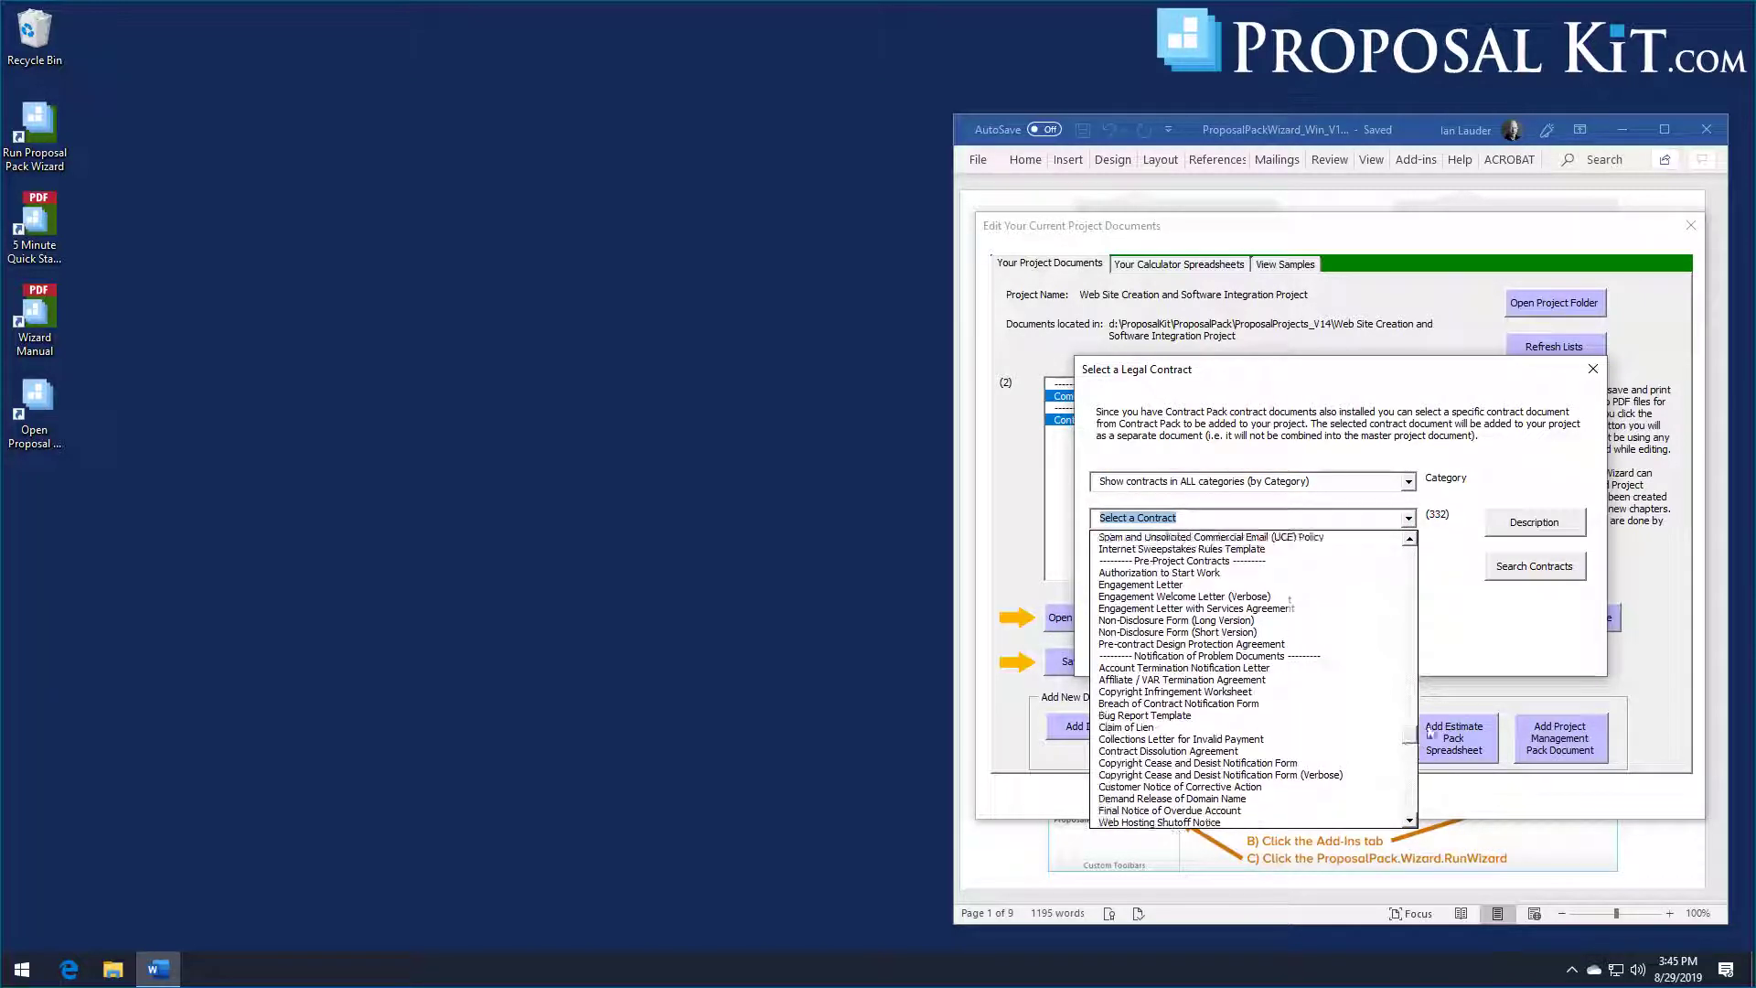
click(1460, 601)
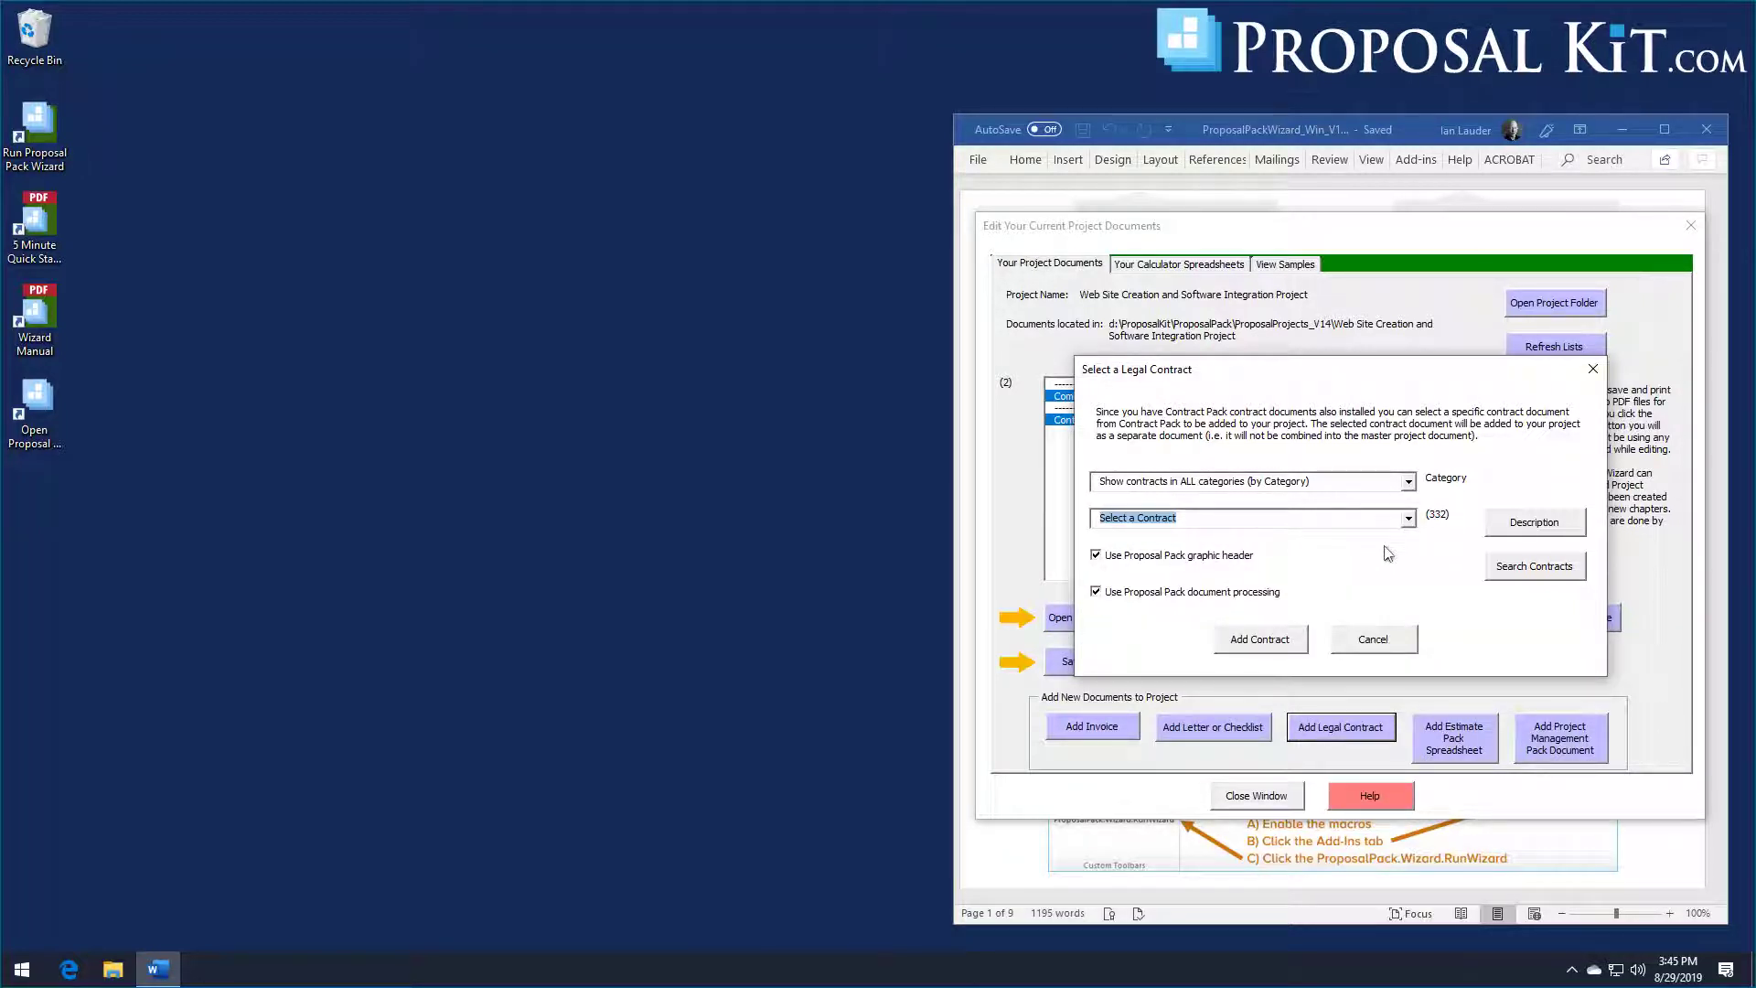
click(1409, 517)
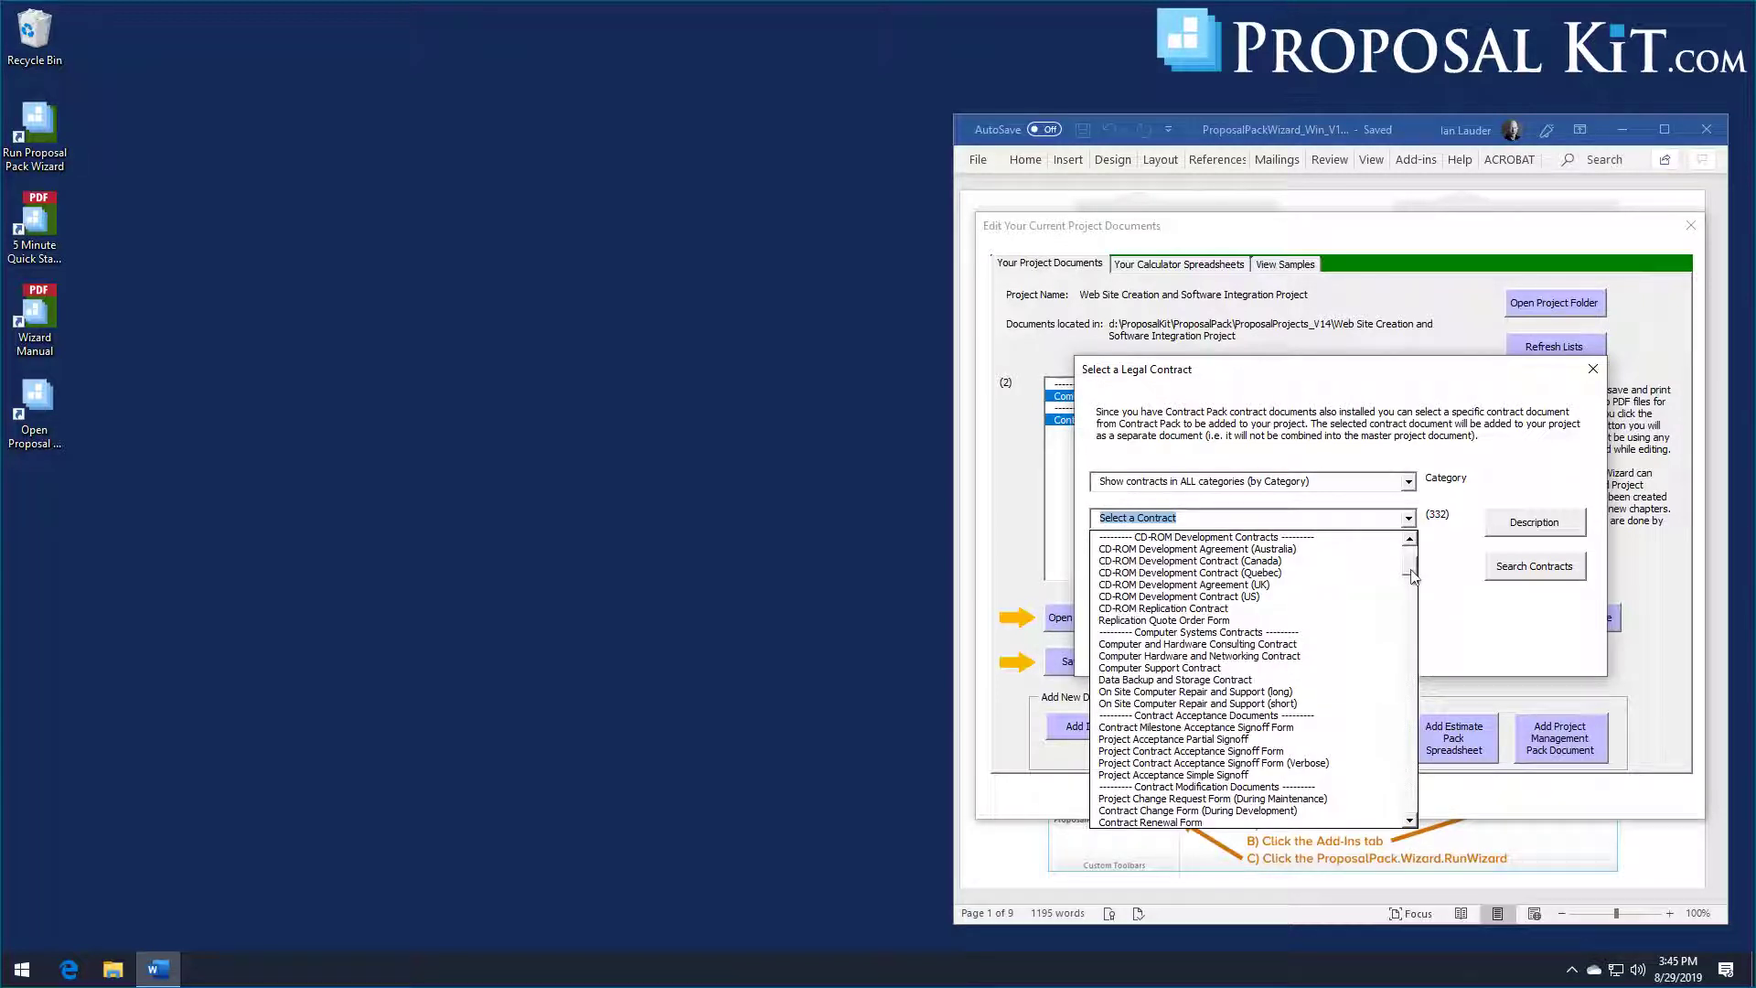
click(1210, 751)
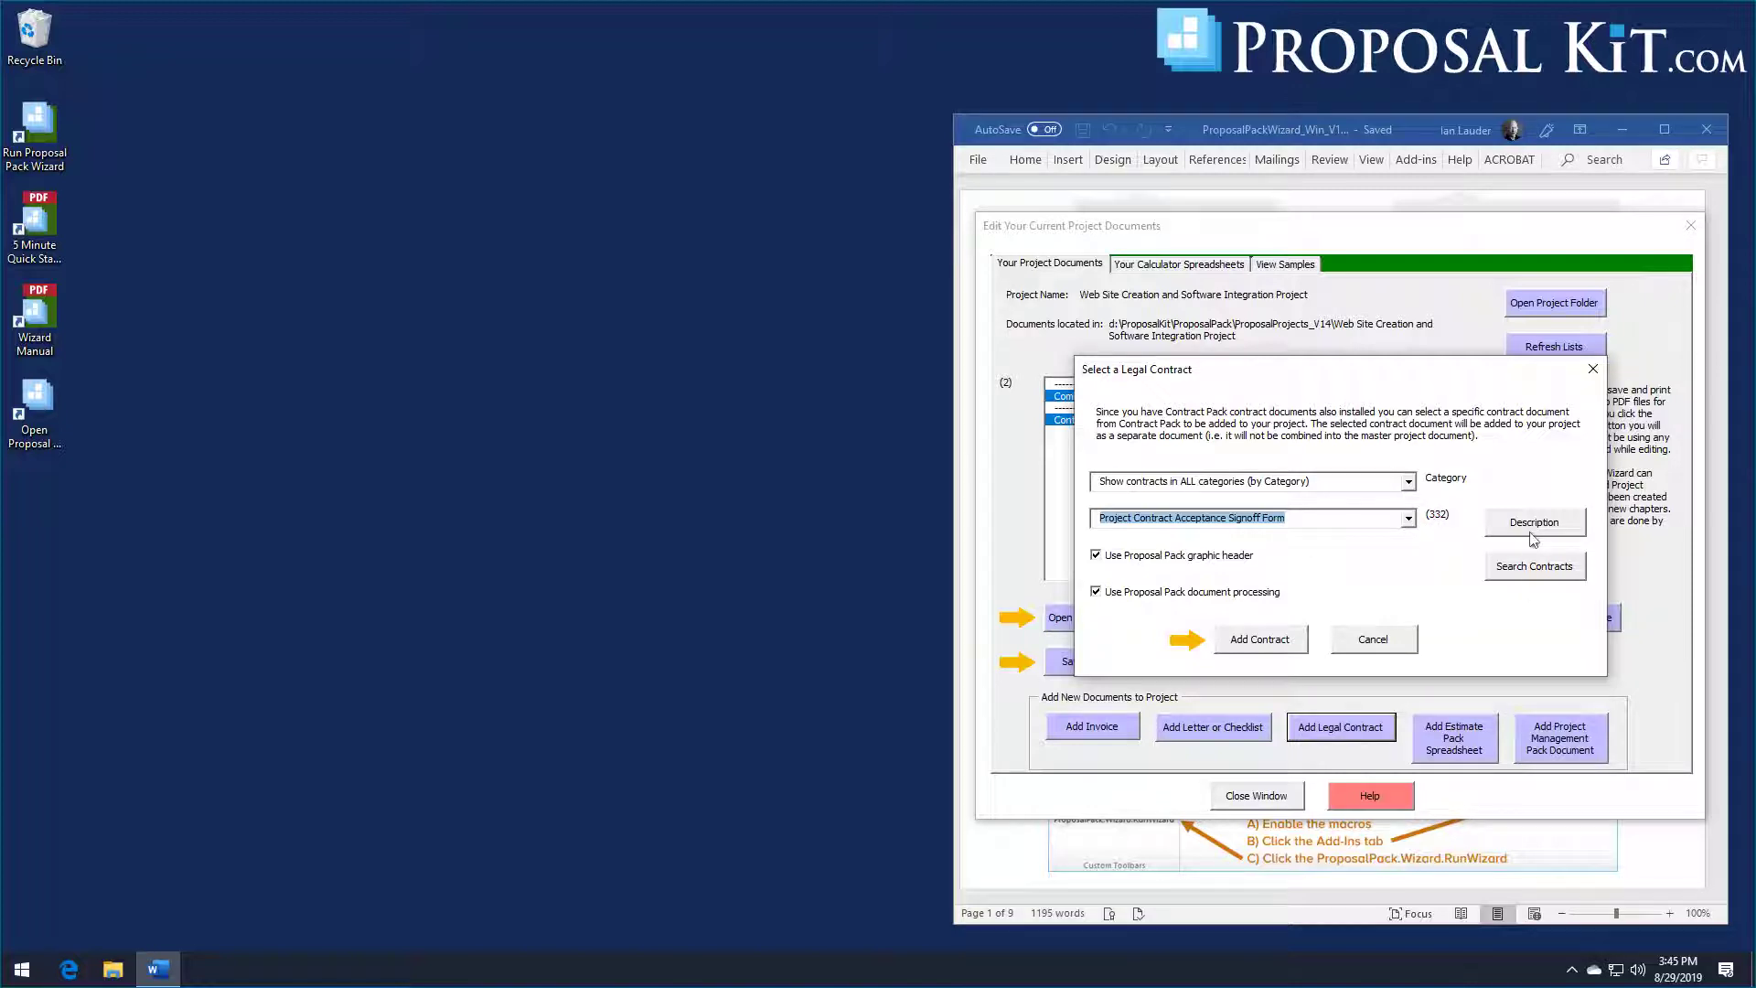
click(1260, 640)
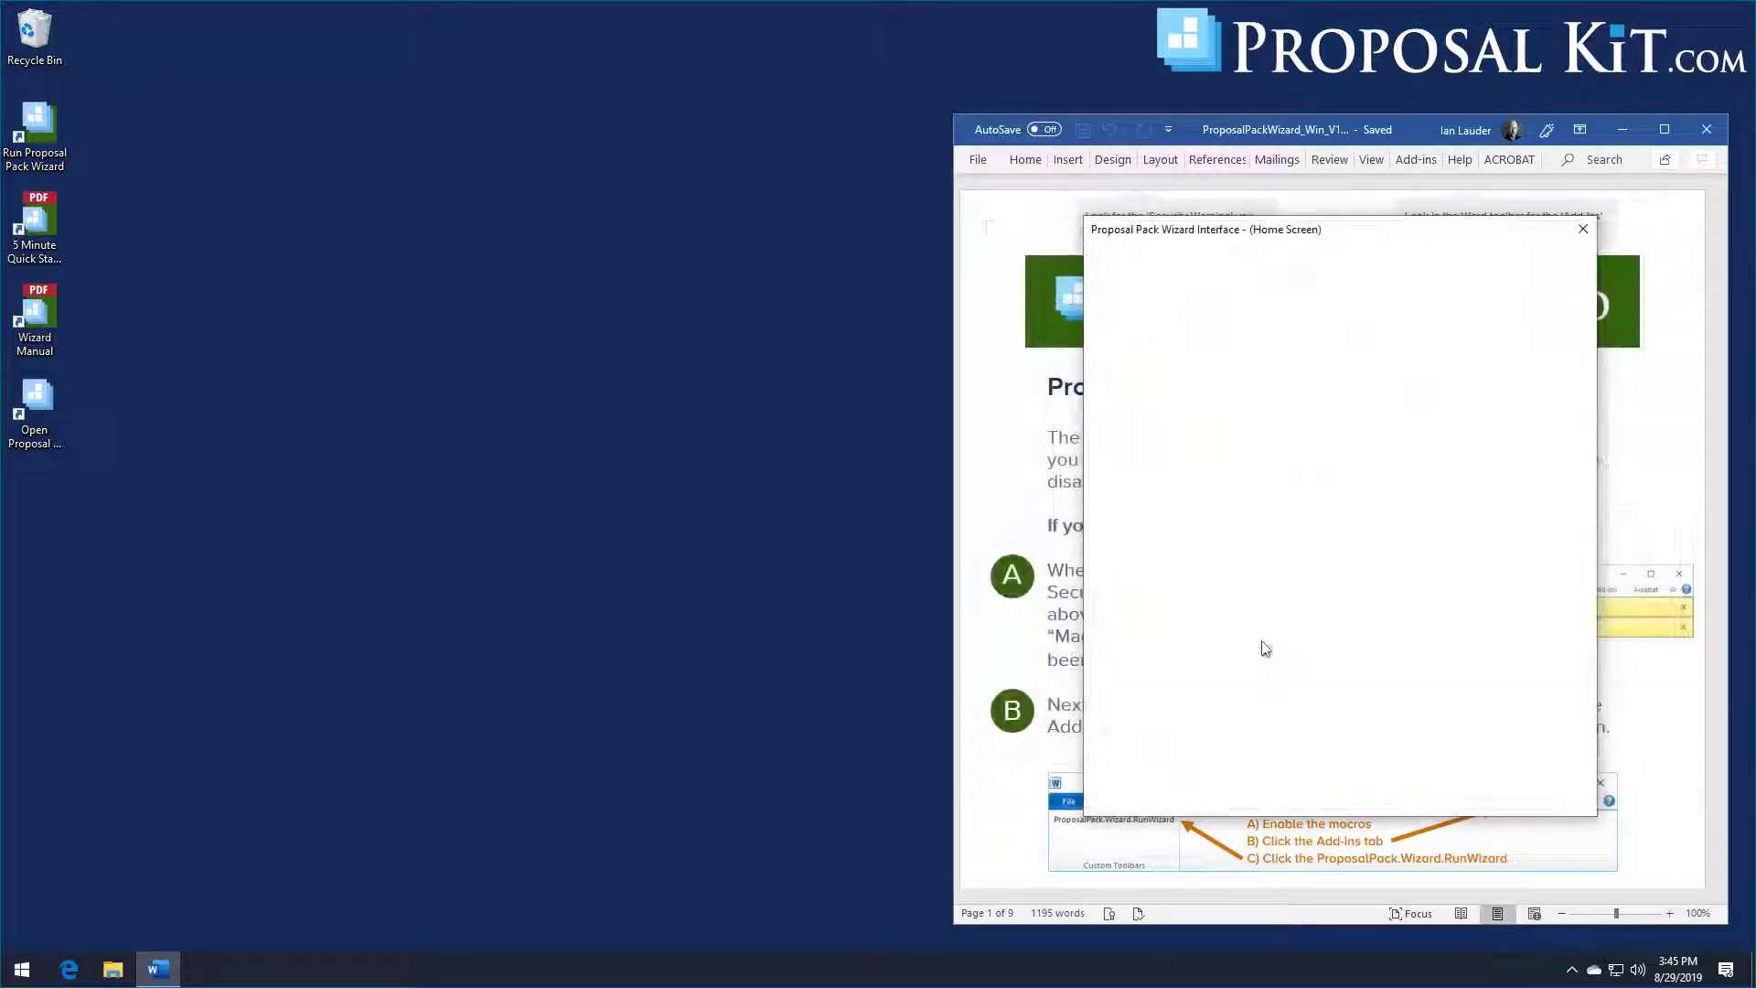